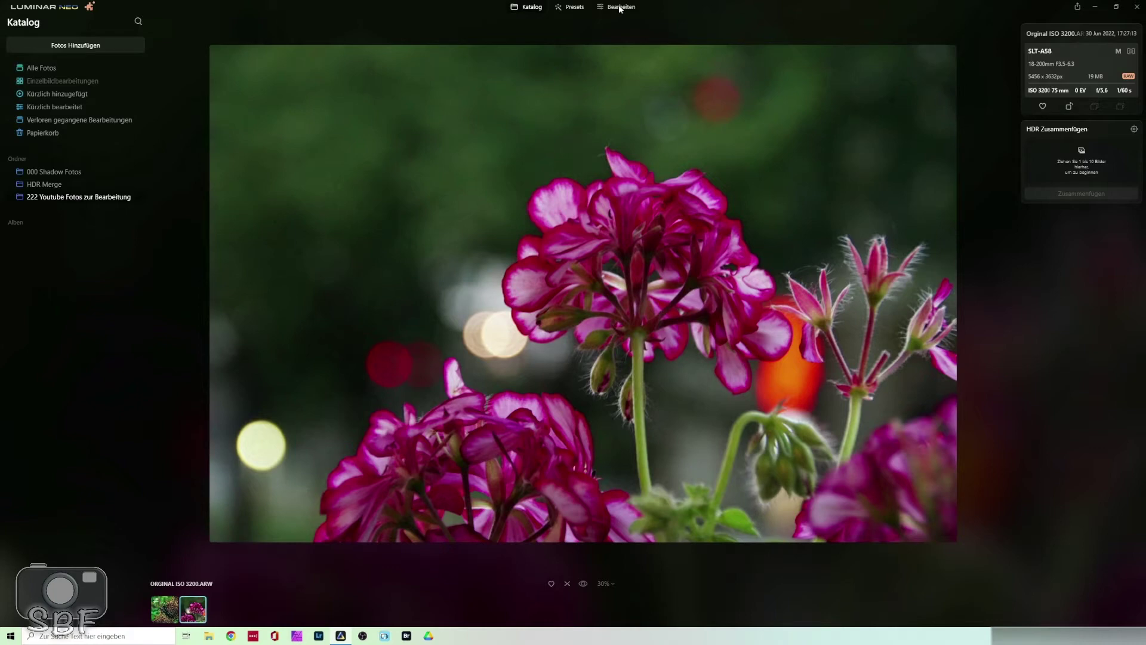
Open ORIGINAL ISO 3200.ARW from the 222 Youtube Fotos folder for editing.
{"action": "left_click", "coordinate": [619, 8]}
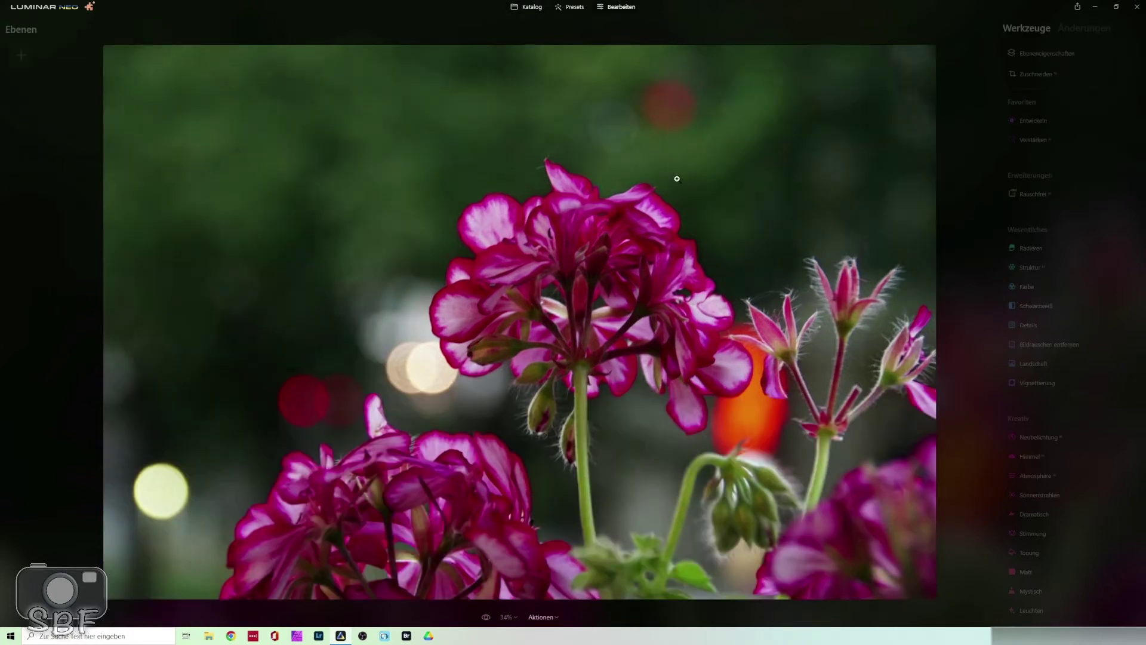
View the geranium at 100% over the petals and expand the Rauschfrei settings.
{"action": "left_click", "coordinate": [418, 246]}
{"action": "left_click_drag", "start_coordinate": [508, 256], "coordinate": [631, 256]}
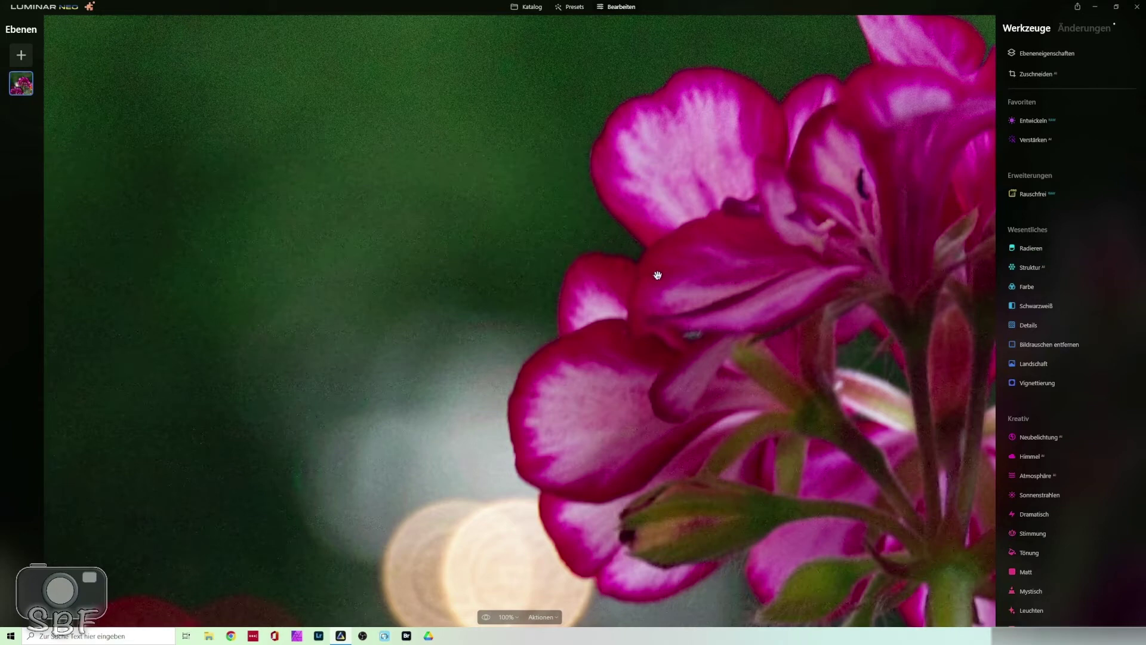
{"action": "left_click", "coordinate": [1037, 193]}
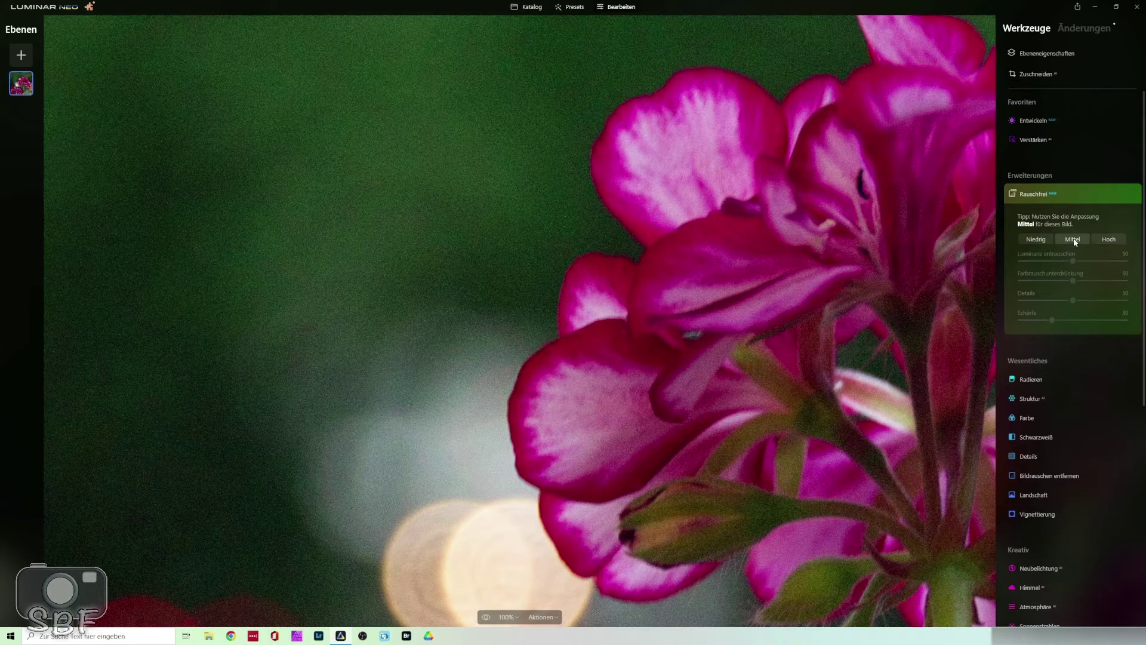
Compare Mittel and Hoch Rauschfrei strengths against the original, leaving Hoch applied.
{"action": "left_click", "coordinate": [1072, 239]}
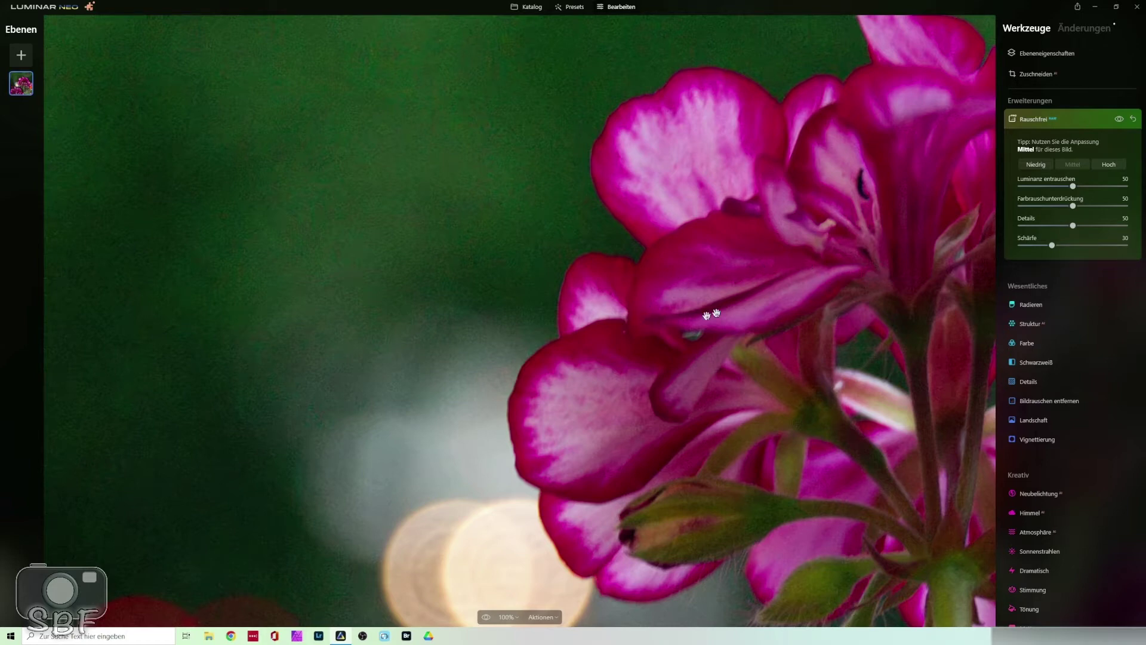
{"action": "left_click", "coordinate": [1118, 120]}
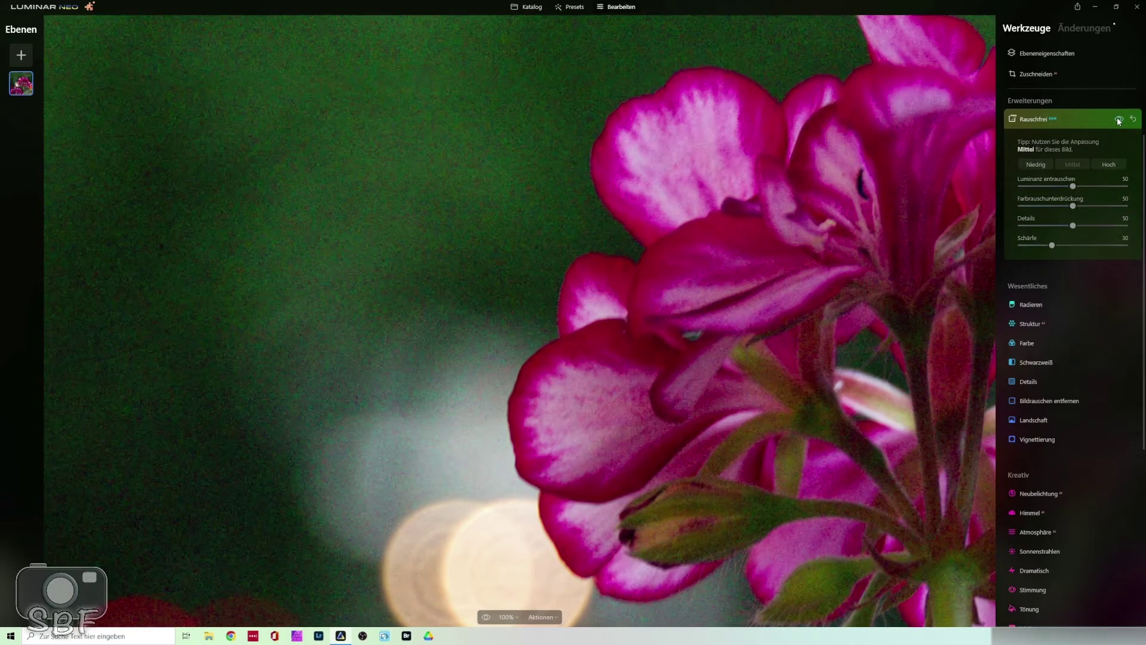
{"action": "left_click", "coordinate": [1118, 120]}
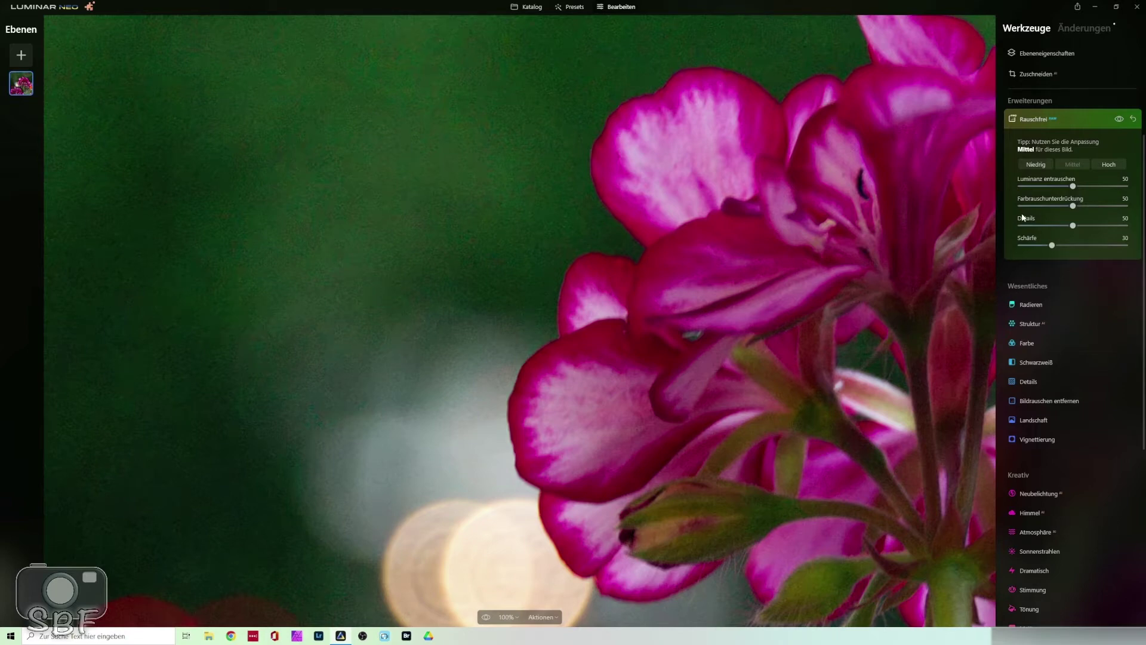
{"action": "left_click", "coordinate": [1111, 169]}
{"action": "left_click", "coordinate": [1119, 120]}
{"action": "left_click", "coordinate": [517, 617]}
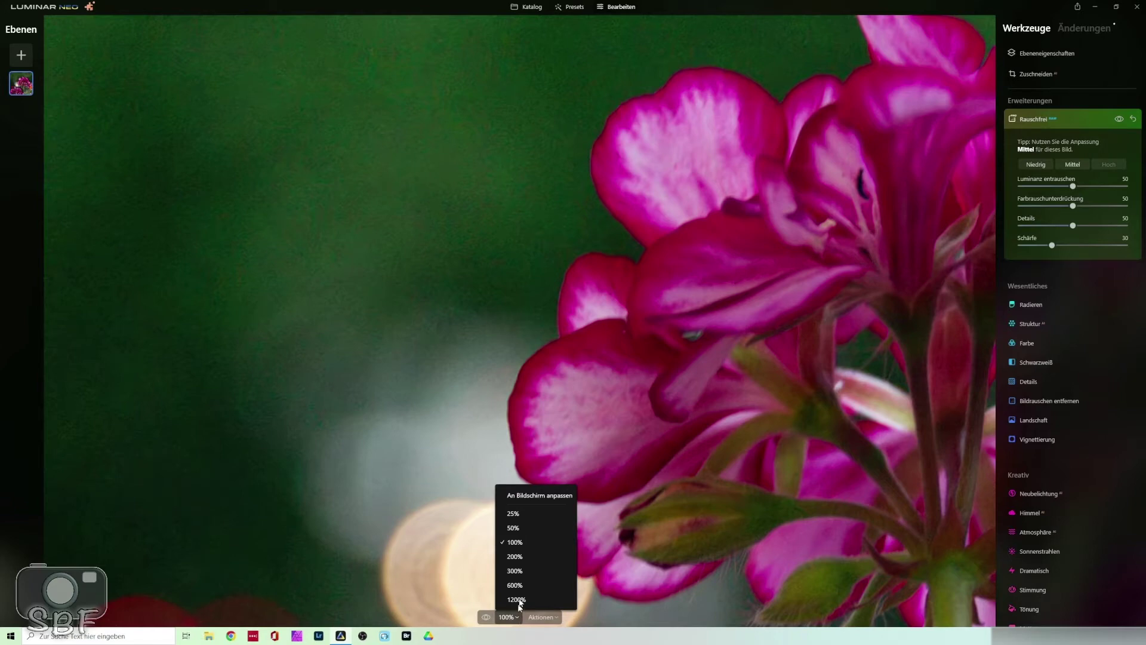
{"action": "left_click", "coordinate": [528, 494]}
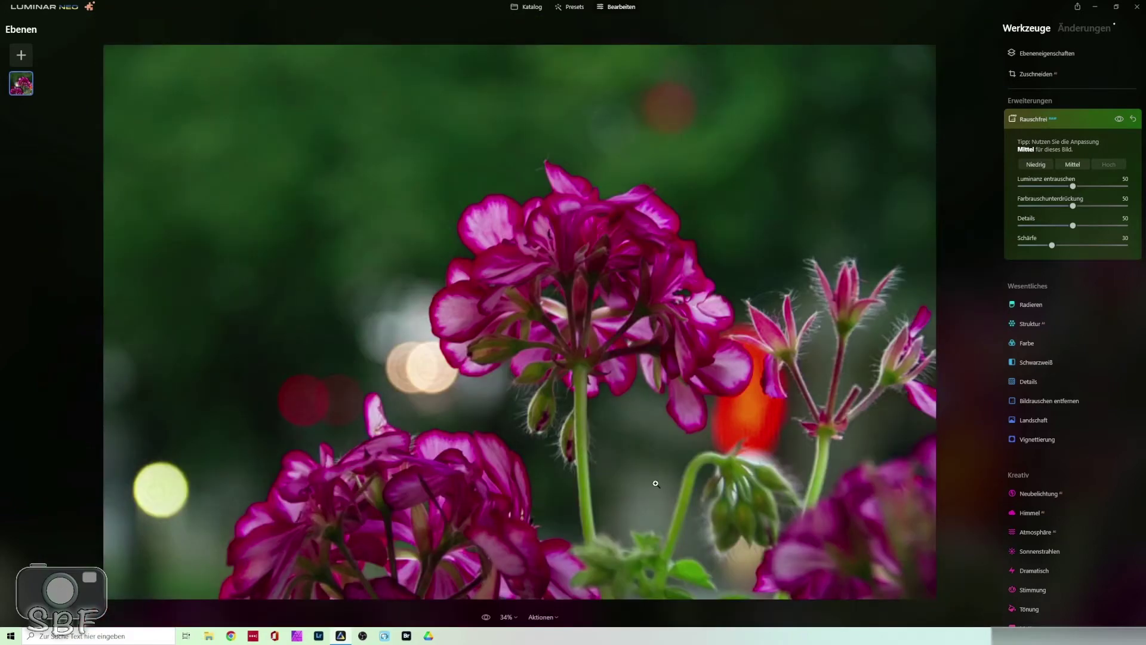
{"action": "left_click", "coordinate": [1119, 120]}
{"action": "left_click", "coordinate": [1119, 120]}
{"action": "left_click", "coordinate": [1120, 121]}
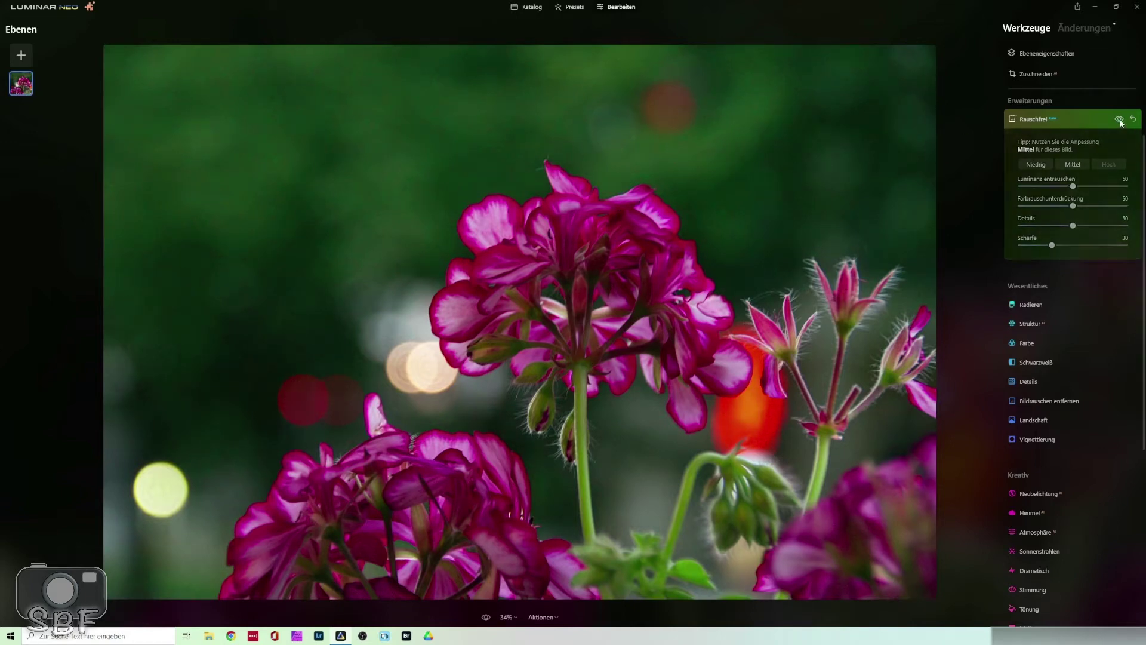
{"action": "left_click", "coordinate": [1120, 121]}
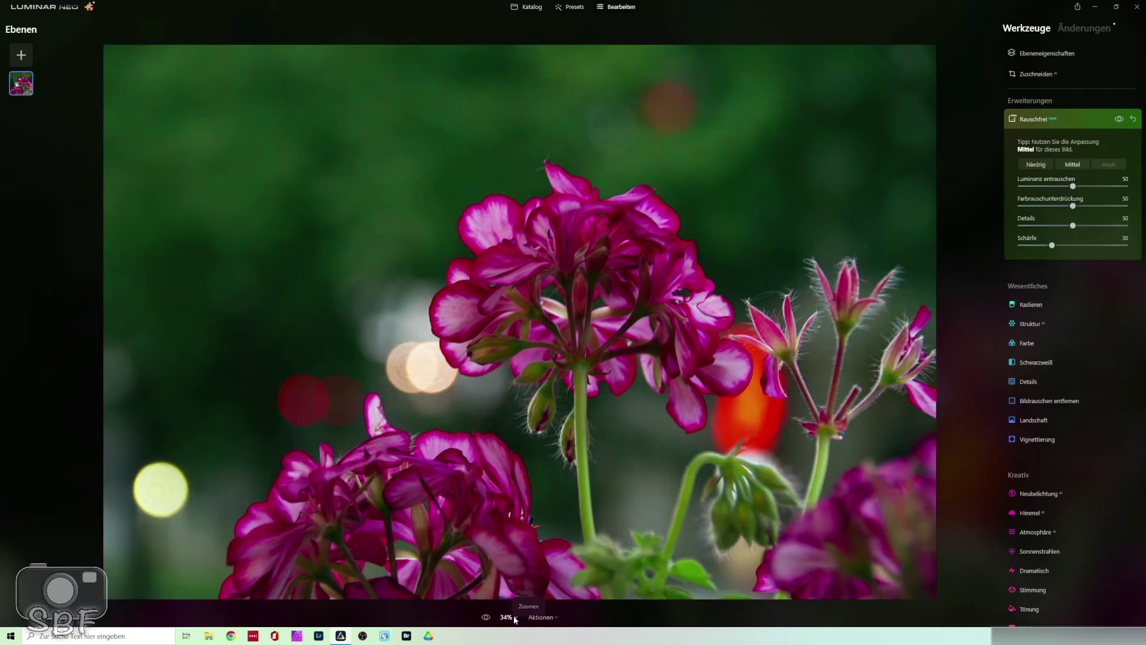
{"action": "left_click", "coordinate": [515, 617]}
{"action": "left_click", "coordinate": [519, 558]}
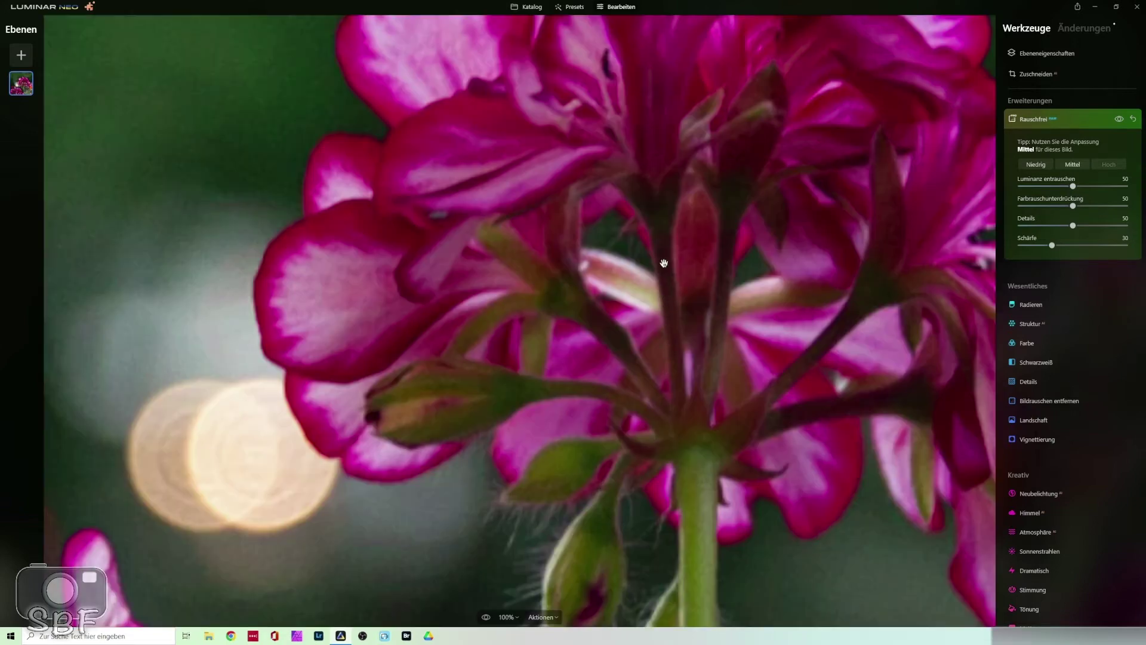
Set Luminanz entrauschen to 93 and Details to 0 over the upper flower heads.
{"action": "left_click_drag", "start_coordinate": [665, 270], "coordinate": [216, 449]}
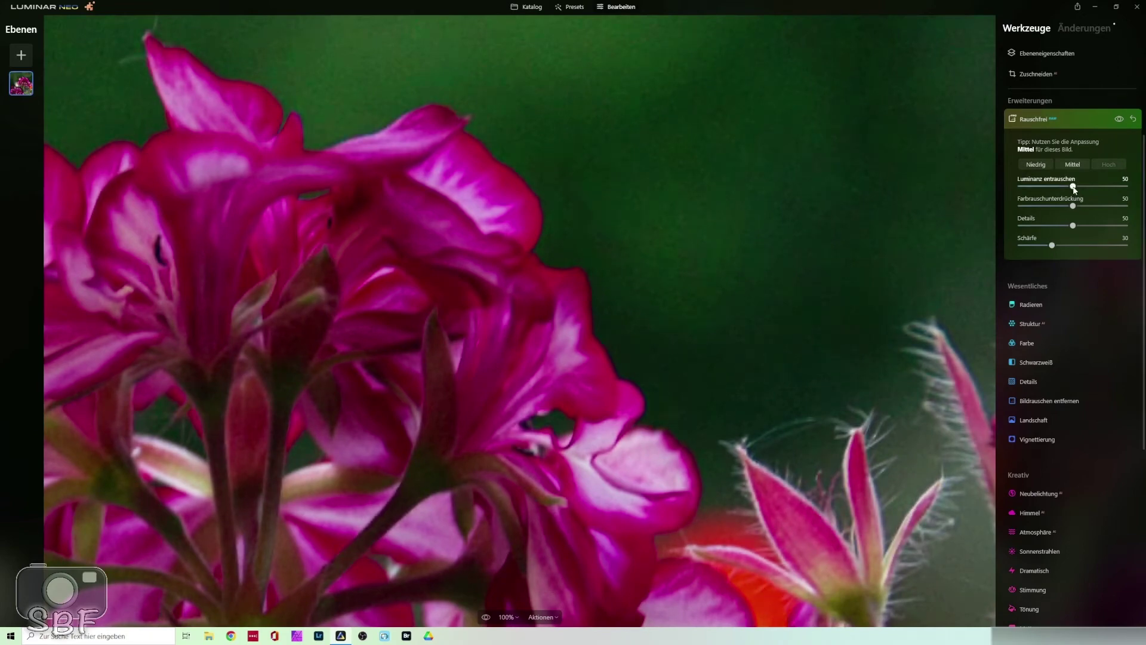
{"action": "left_click_drag", "start_coordinate": [1073, 186], "coordinate": [1115, 187]}
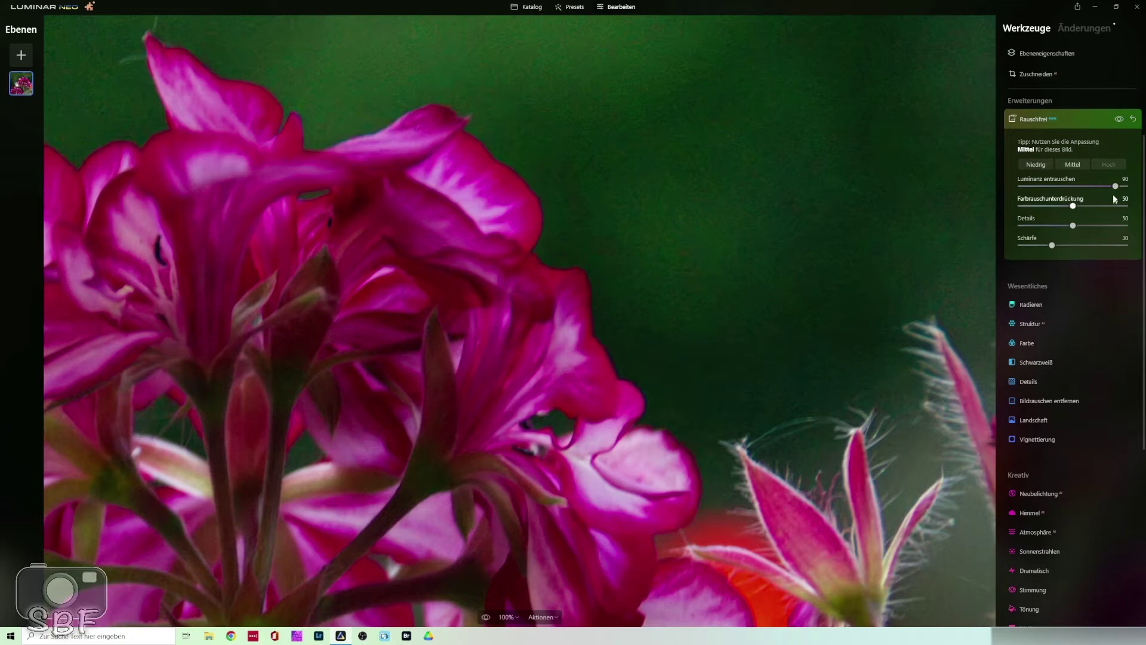
{"action": "left_click_drag", "start_coordinate": [1115, 190], "coordinate": [1025, 194]}
{"action": "left_click_drag", "start_coordinate": [1025, 187], "coordinate": [1118, 187]}
{"action": "left_click_drag", "start_coordinate": [1073, 227], "coordinate": [1020, 226]}
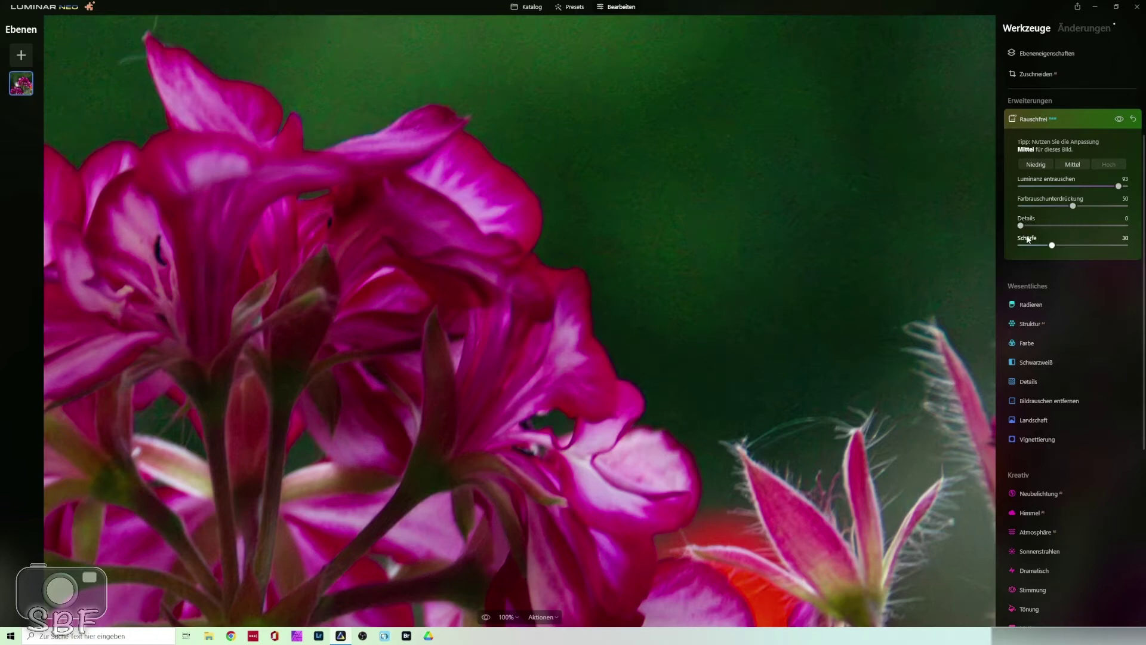
{"action": "left_click_drag", "start_coordinate": [1021, 226], "coordinate": [1125, 226]}
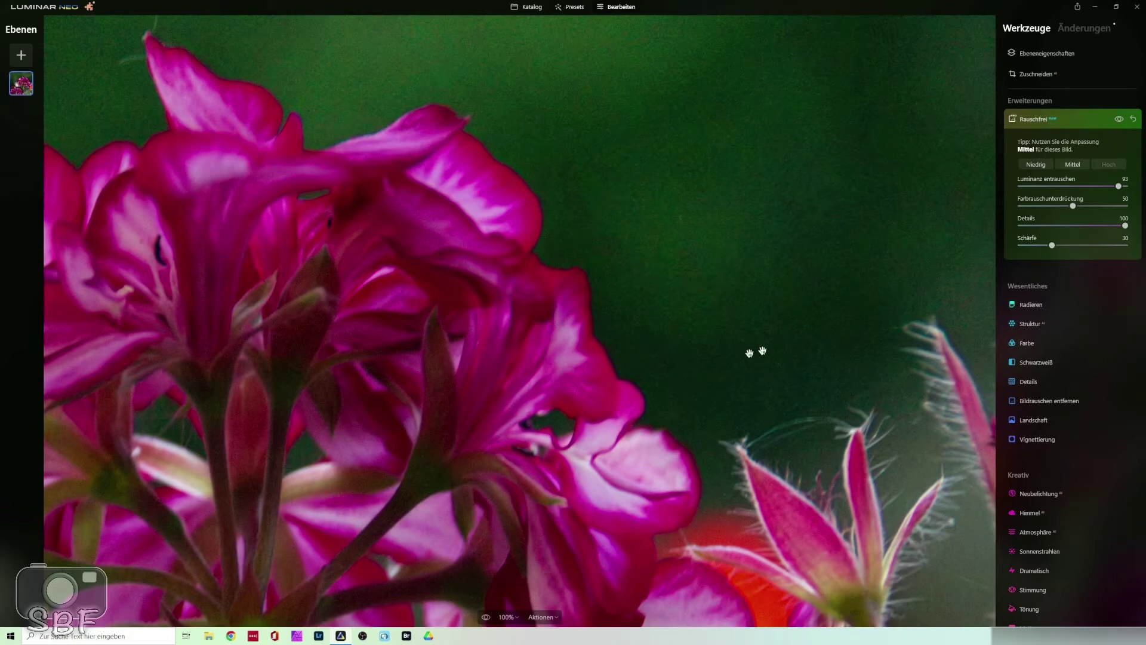
{"action": "left_click_drag", "start_coordinate": [1124, 226], "coordinate": [1020, 227]}
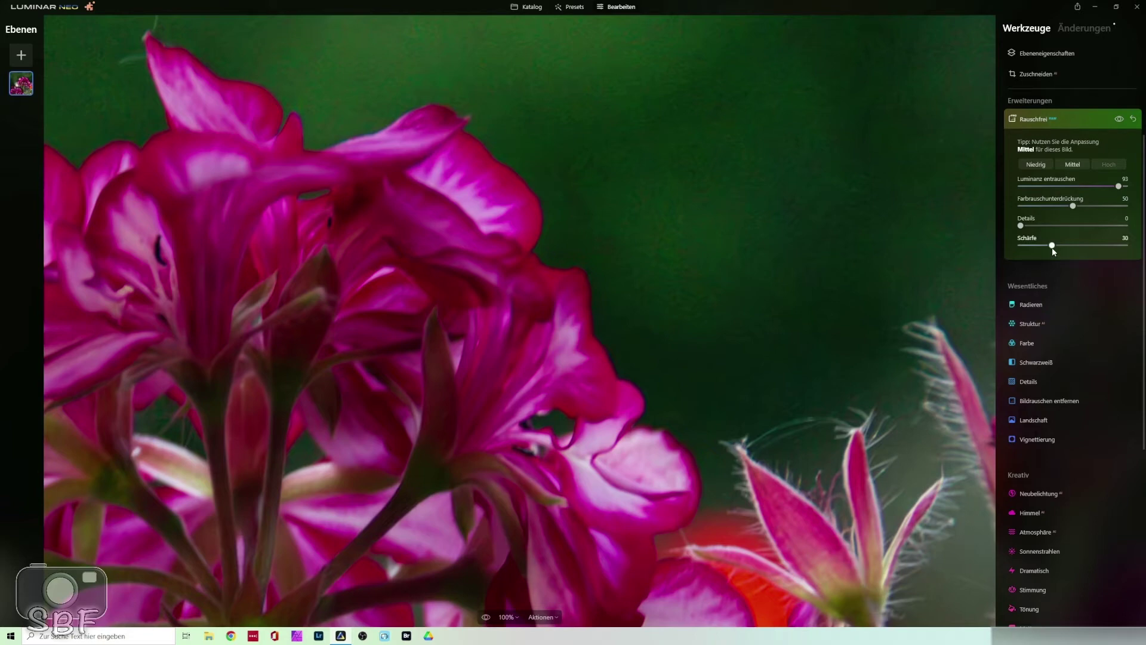
Set Schärfe to 62 and fit the whole photo to the screen.
{"action": "left_click_drag", "start_coordinate": [1052, 246], "coordinate": [1078, 245]}
{"action": "left_click_drag", "start_coordinate": [1078, 246], "coordinate": [1096, 245]}
{"action": "left_click_drag", "start_coordinate": [1098, 249], "coordinate": [1101, 249]}
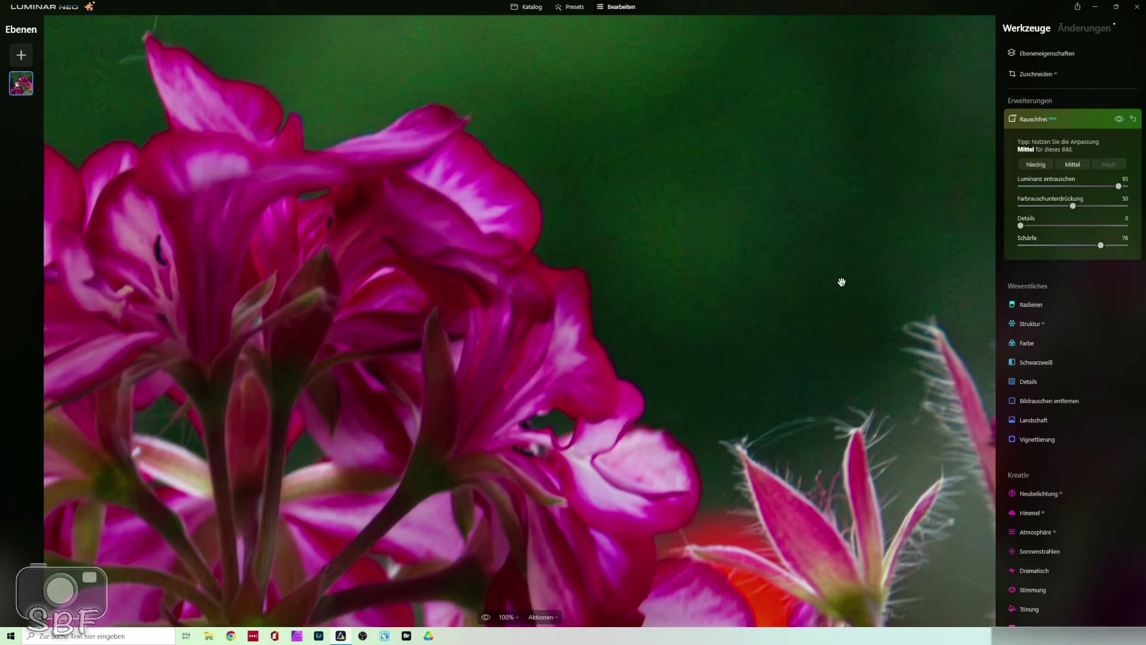
{"action": "left_click_drag", "start_coordinate": [1098, 247], "coordinate": [1085, 246]}
{"action": "left_click", "coordinate": [517, 617]}
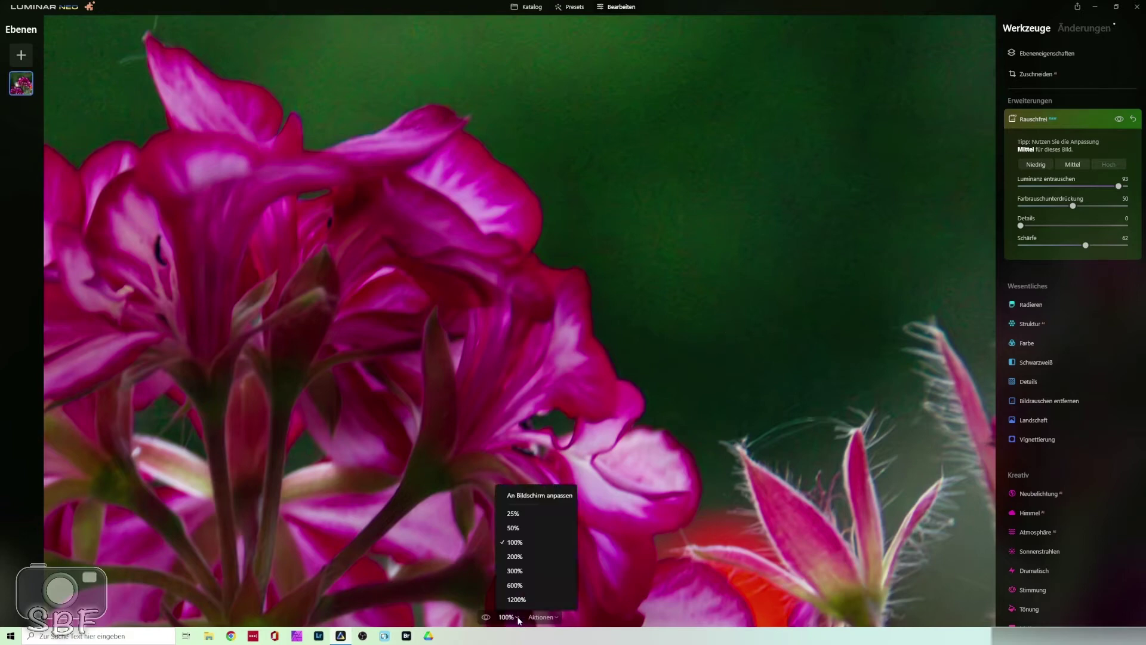
{"action": "left_click", "coordinate": [528, 496]}
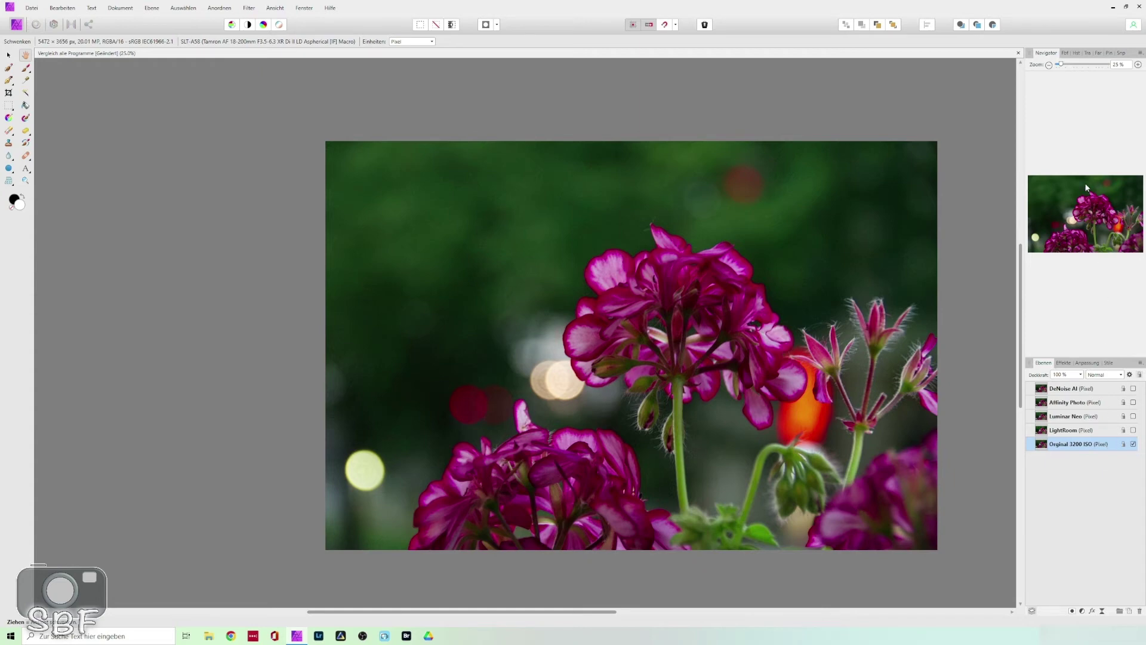
At 100% zoom, toggle the LightRoom layer against Original 3200 ISO, leaving it visible.
{"action": "left_click", "coordinate": [1140, 68]}
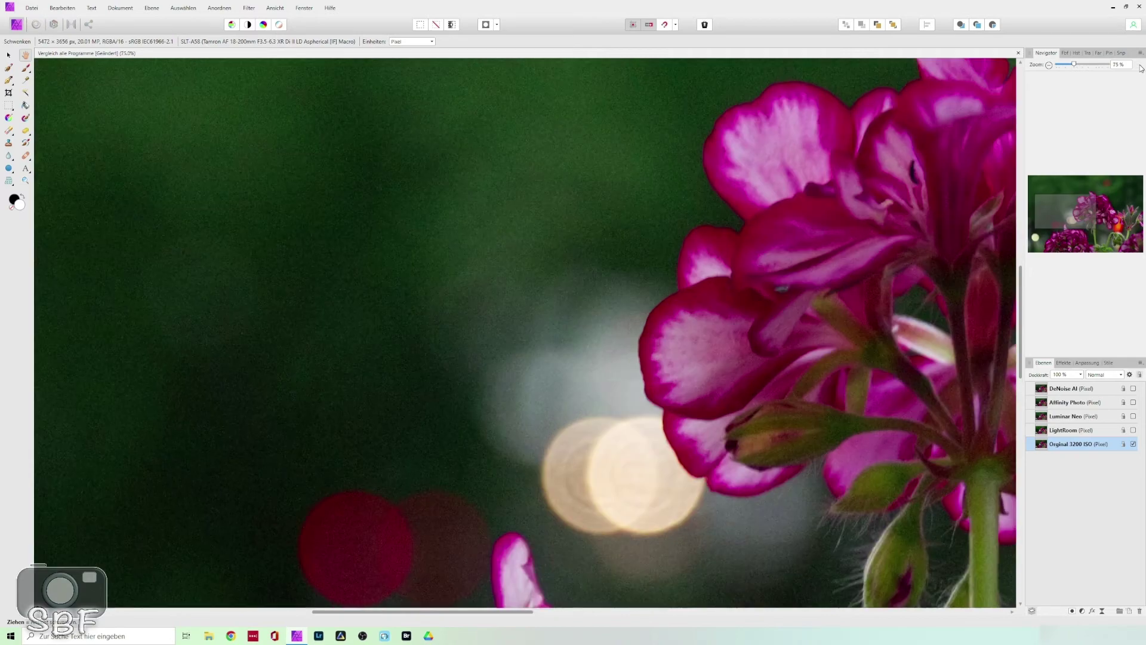
{"action": "left_click", "coordinate": [1140, 69]}
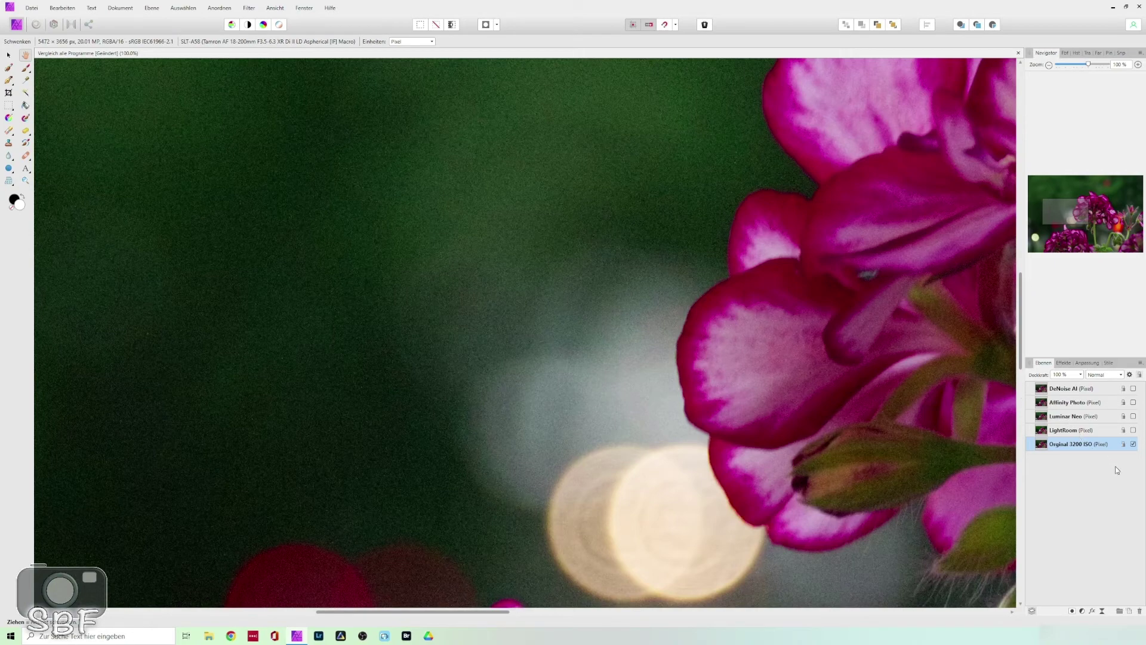
{"action": "left_click", "coordinate": [1133, 430]}
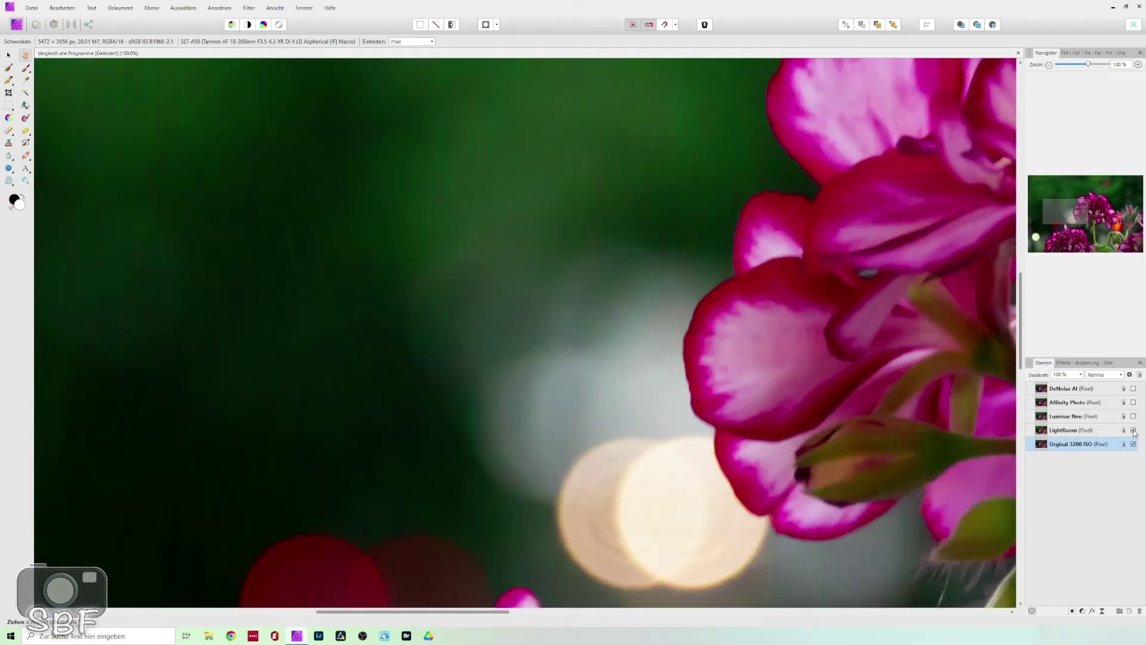
{"action": "left_click", "coordinate": [1133, 430]}
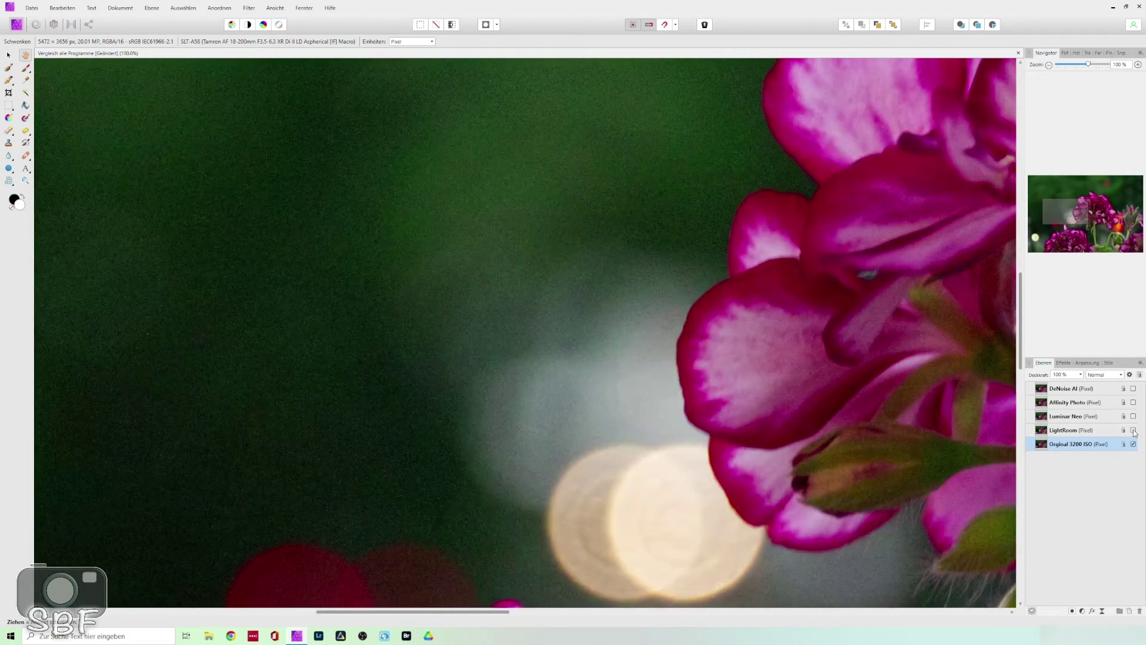
{"action": "left_click", "coordinate": [1134, 430]}
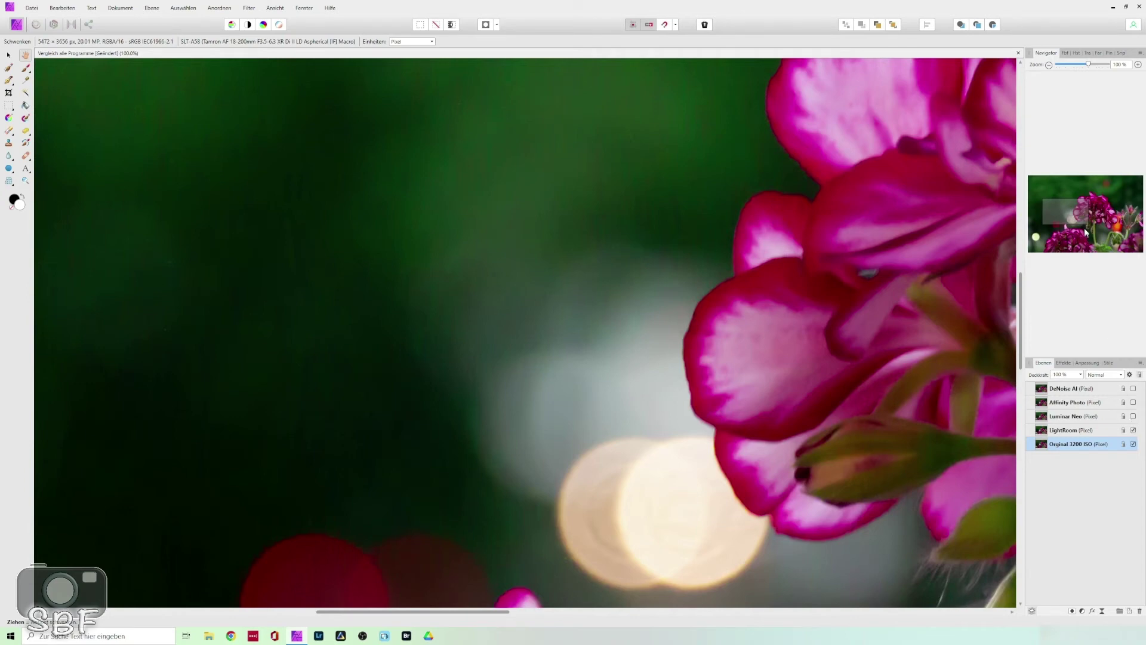
{"action": "left_click_drag", "start_coordinate": [1082, 222], "coordinate": [1078, 219]}
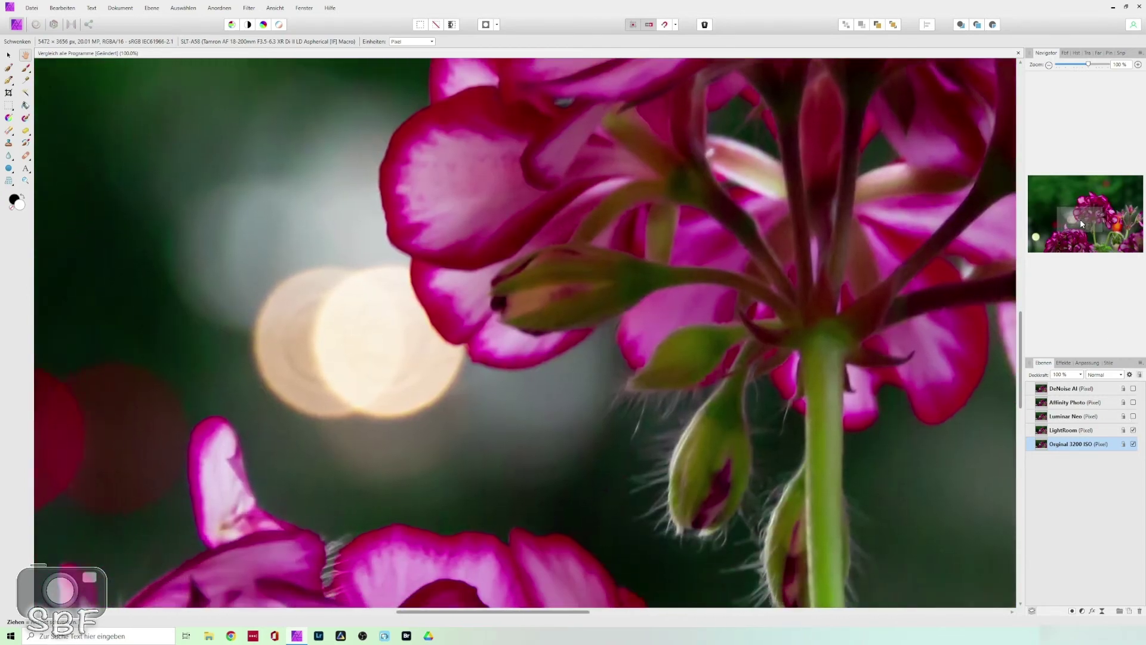
Compare the LightRoom and Luminar Neo layers against the original, ending with Luminar Neo shown.
{"action": "left_click", "coordinate": [1133, 430]}
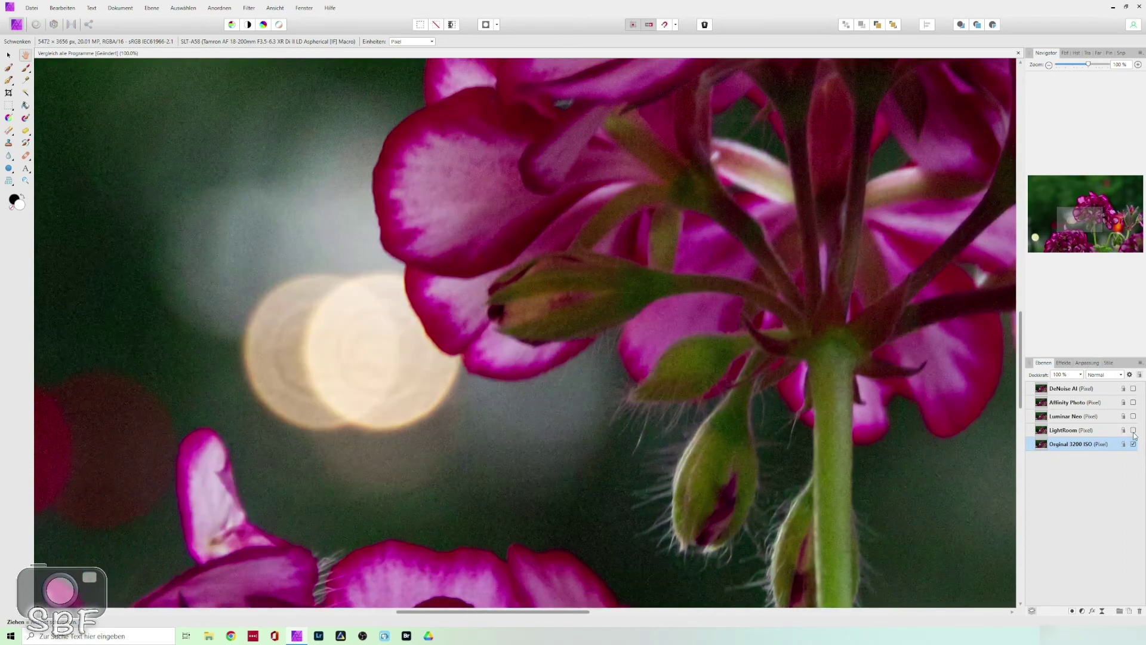
{"action": "left_click", "coordinate": [1133, 431]}
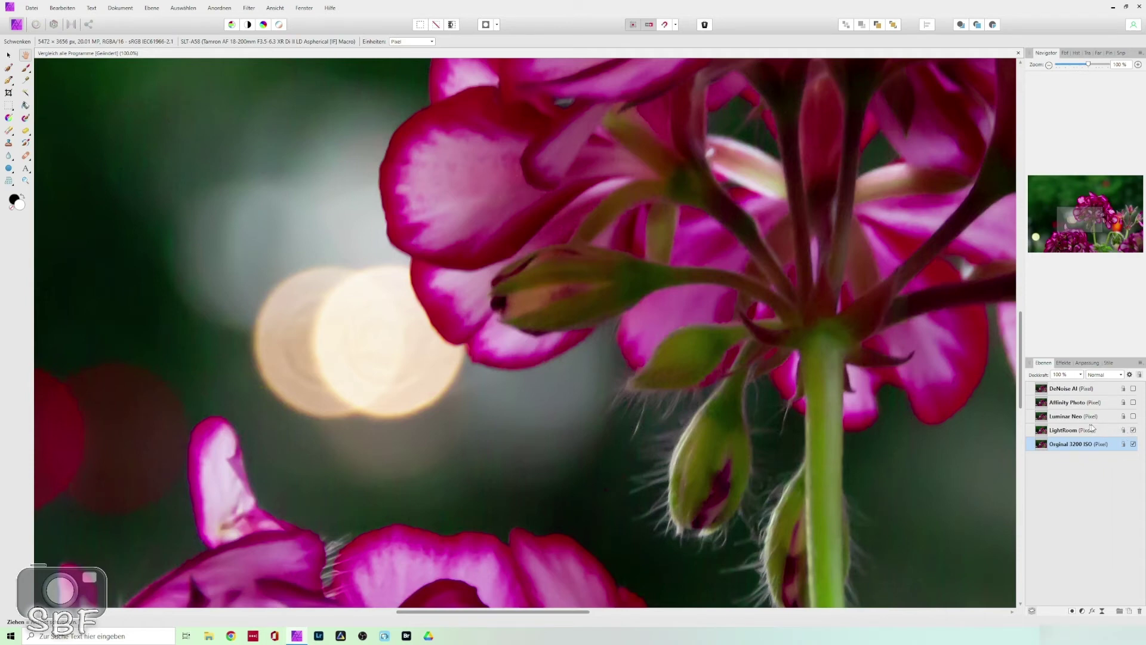
{"action": "left_click", "coordinate": [1133, 430]}
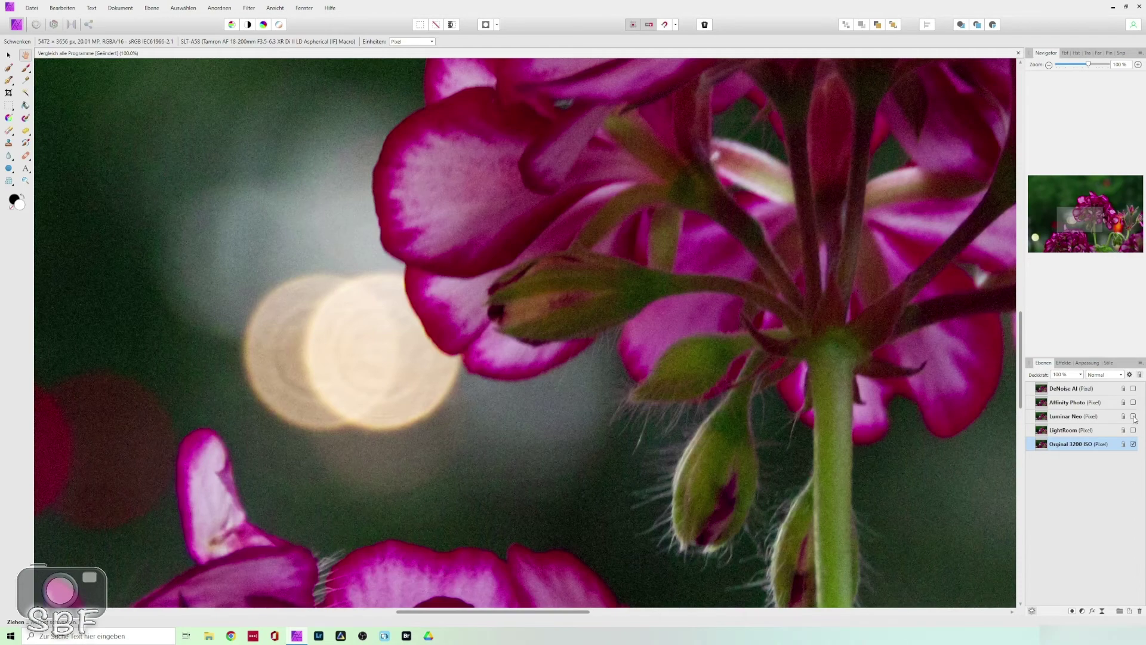
{"action": "left_click", "coordinate": [1134, 416]}
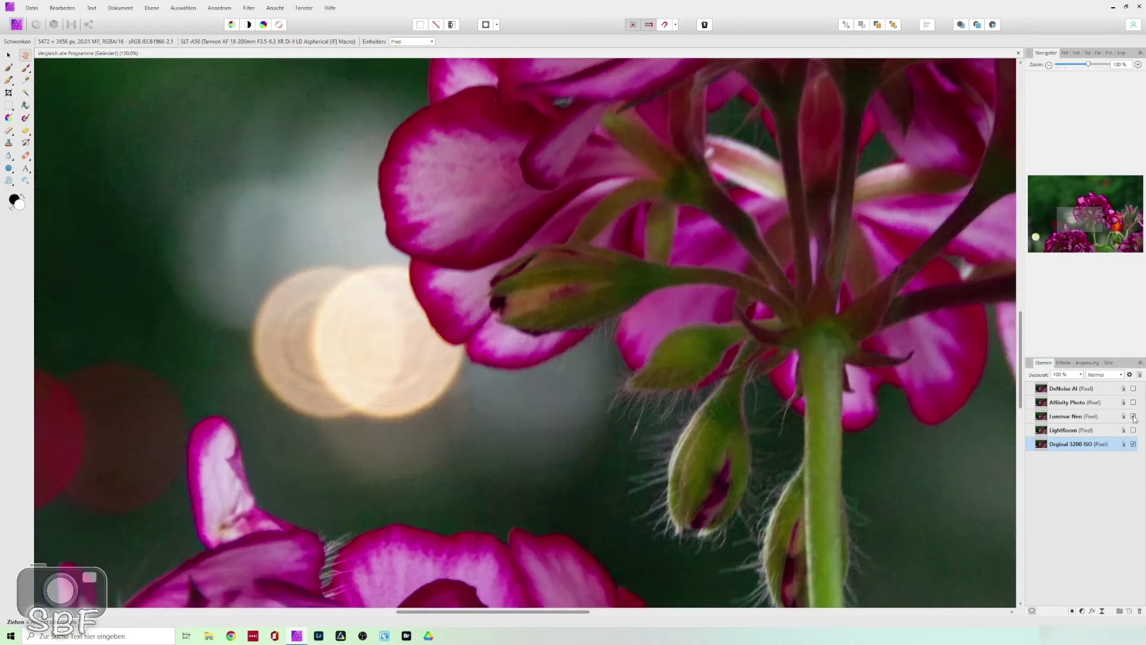
{"action": "left_click", "coordinate": [1133, 416]}
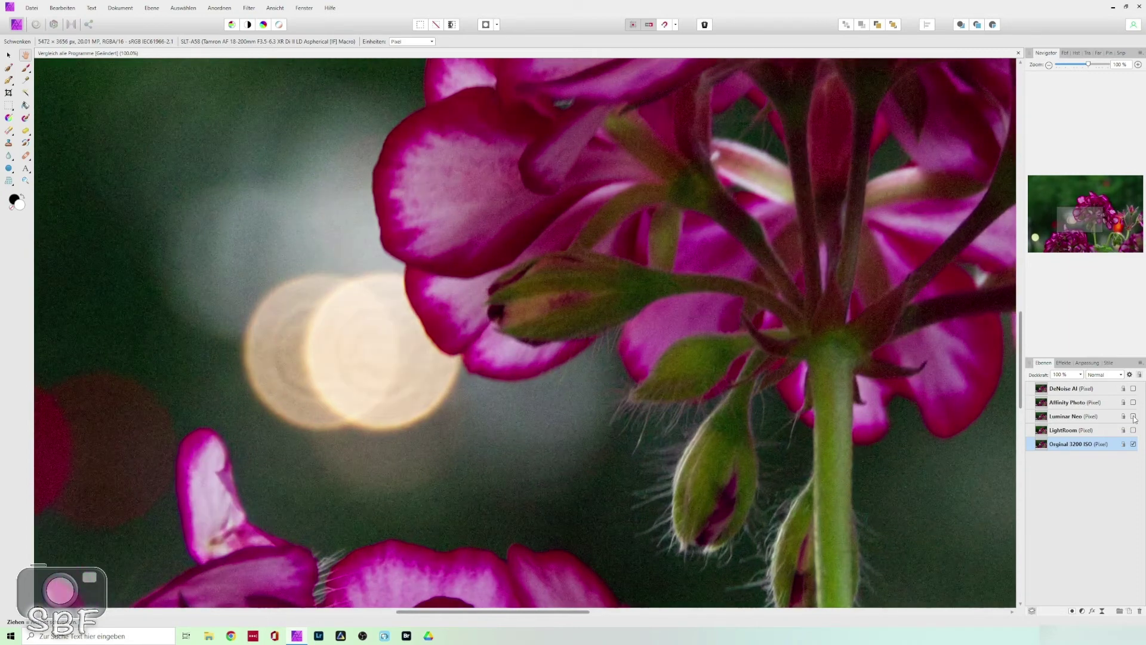
{"action": "left_click", "coordinate": [1133, 416]}
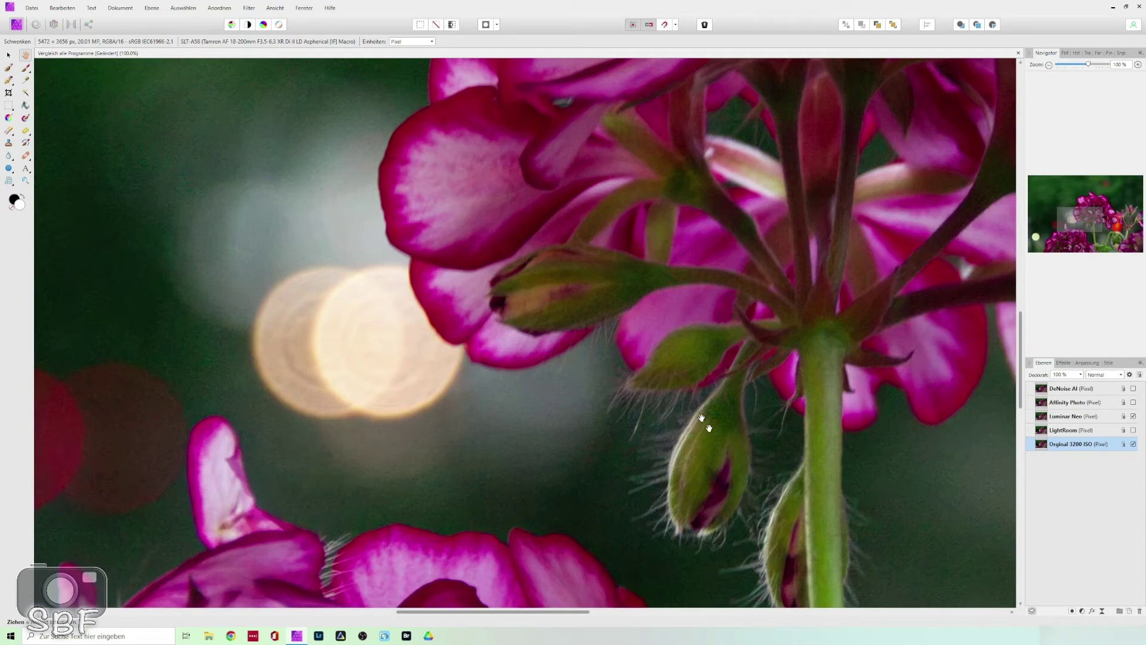
{"action": "left_click", "coordinate": [1133, 430]}
{"action": "left_click", "coordinate": [1133, 416]}
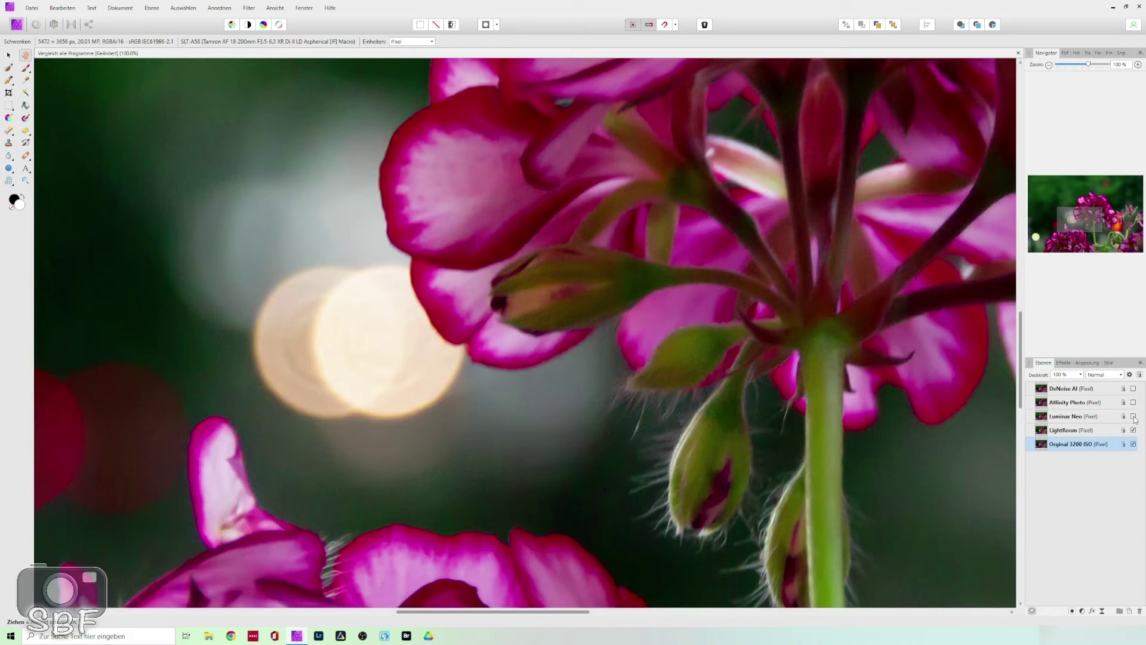
{"action": "left_click", "coordinate": [1133, 416]}
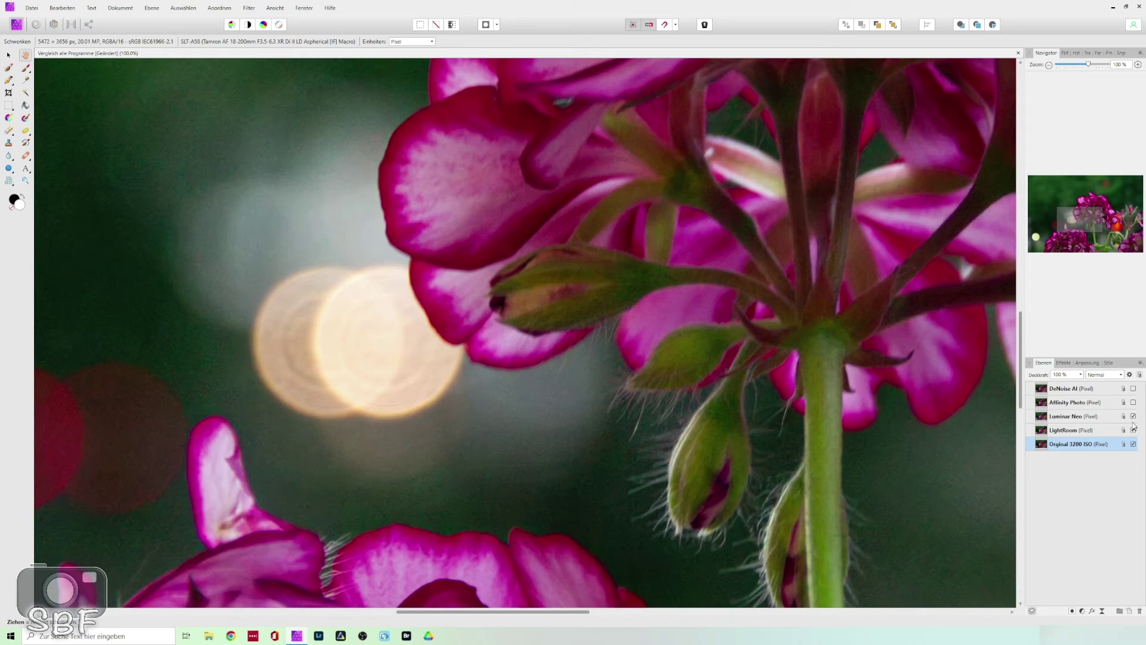
{"action": "left_click", "coordinate": [1134, 415]}
{"action": "left_click", "coordinate": [1133, 430]}
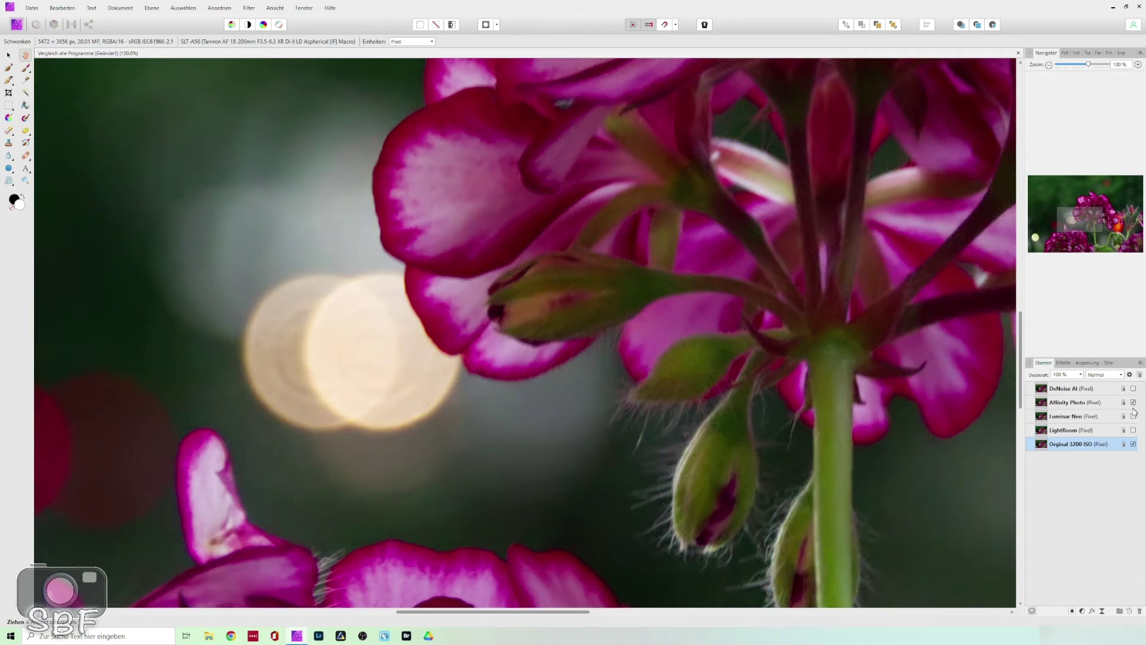
{"action": "left_click", "coordinate": [1133, 416]}
Flick the Affinity Photo layer on and off, then hide it.
{"action": "left_click", "coordinate": [1133, 403]}
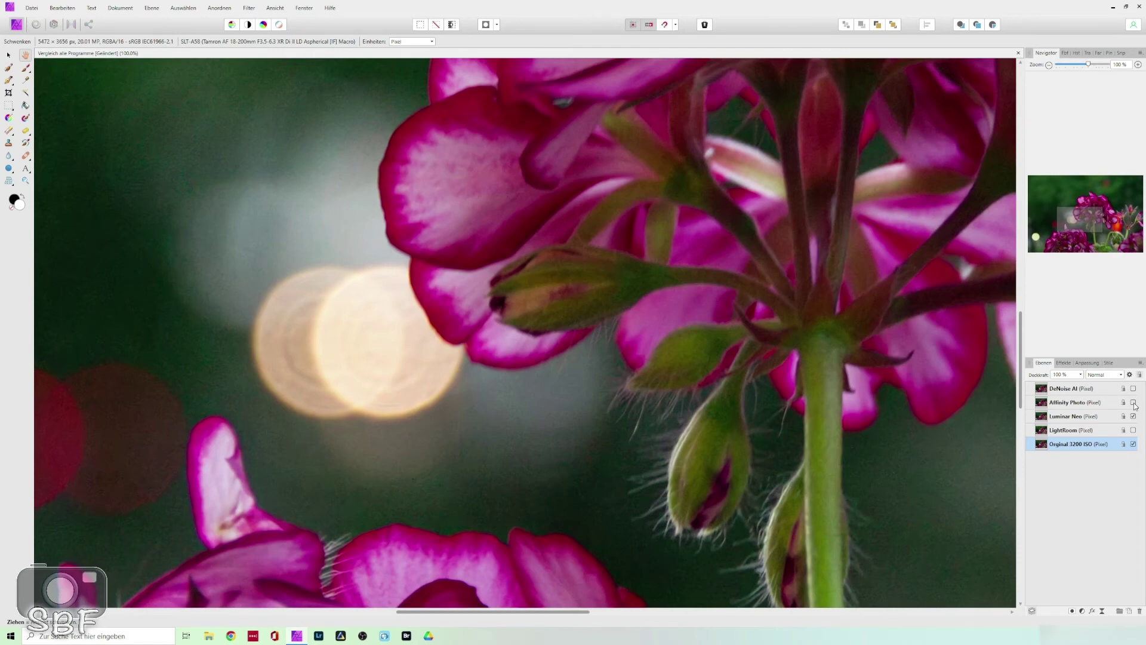
{"action": "left_click", "coordinate": [1133, 402]}
{"action": "left_click", "coordinate": [1133, 403]}
{"action": "left_click", "coordinate": [1133, 404]}
{"action": "left_click", "coordinate": [1133, 403]}
{"action": "left_click", "coordinate": [1134, 403]}
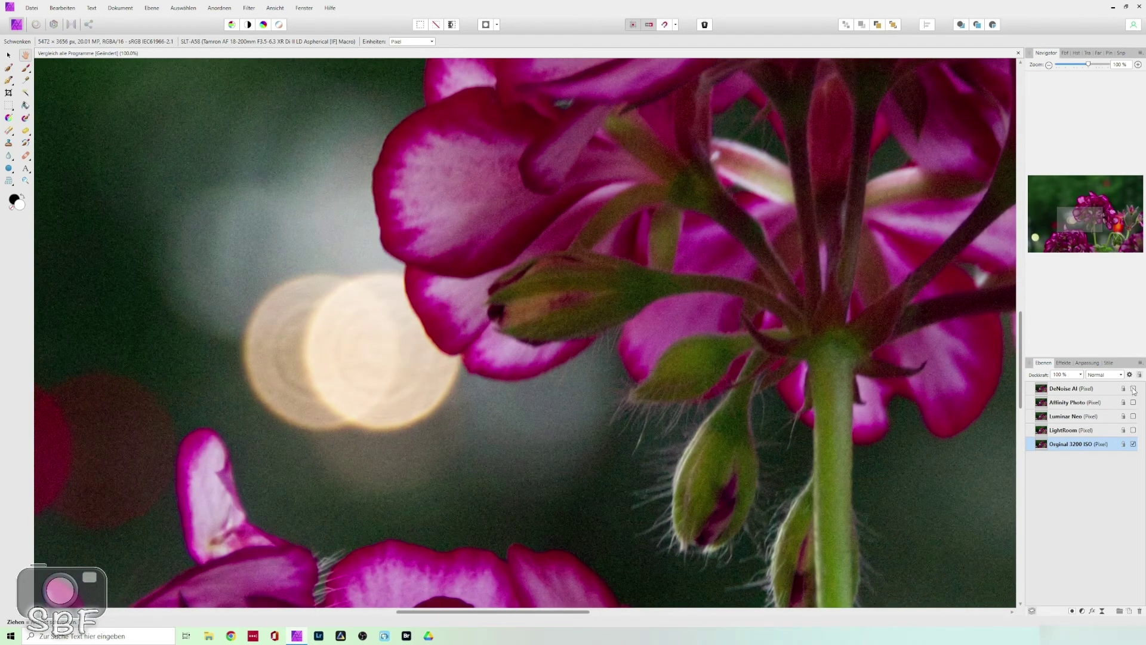
Toggle DeNoise AI against the original and Affinity Photo result, ending with Luminar Neo shown.
{"action": "left_click", "coordinate": [1133, 389]}
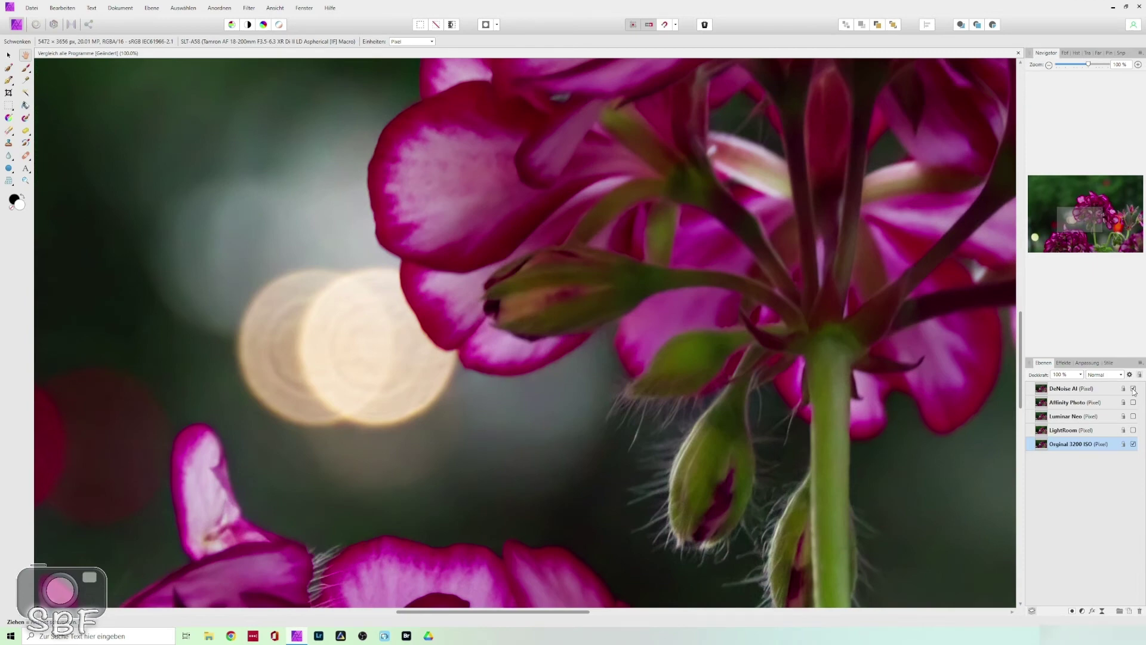
{"action": "left_click", "coordinate": [1134, 389]}
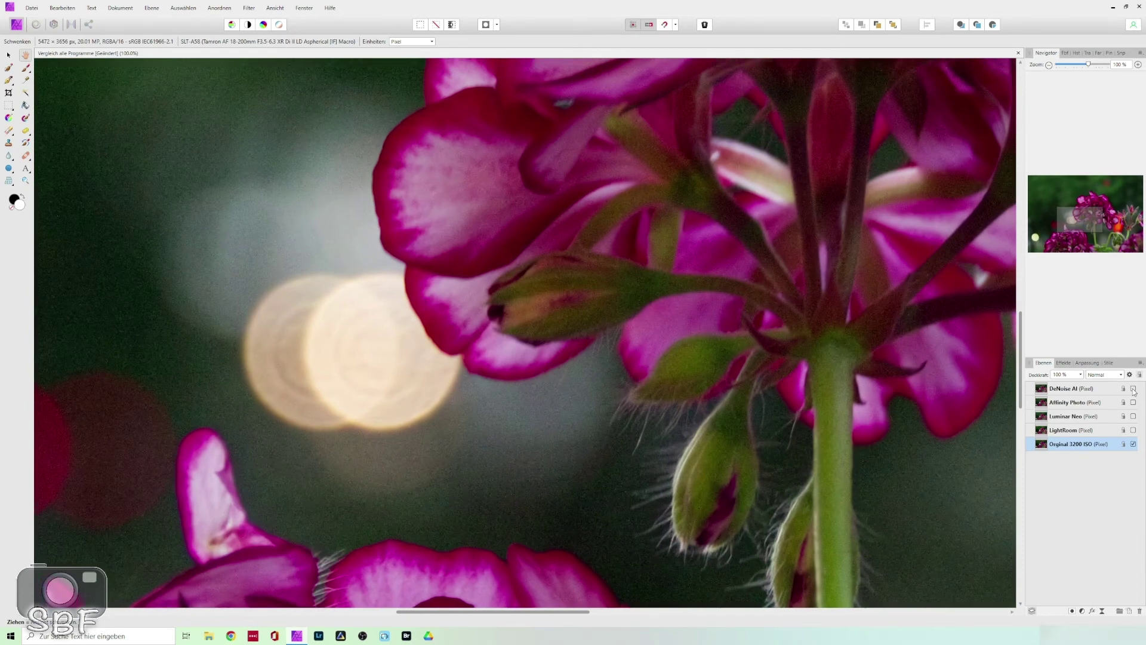
{"action": "left_click", "coordinate": [1133, 388]}
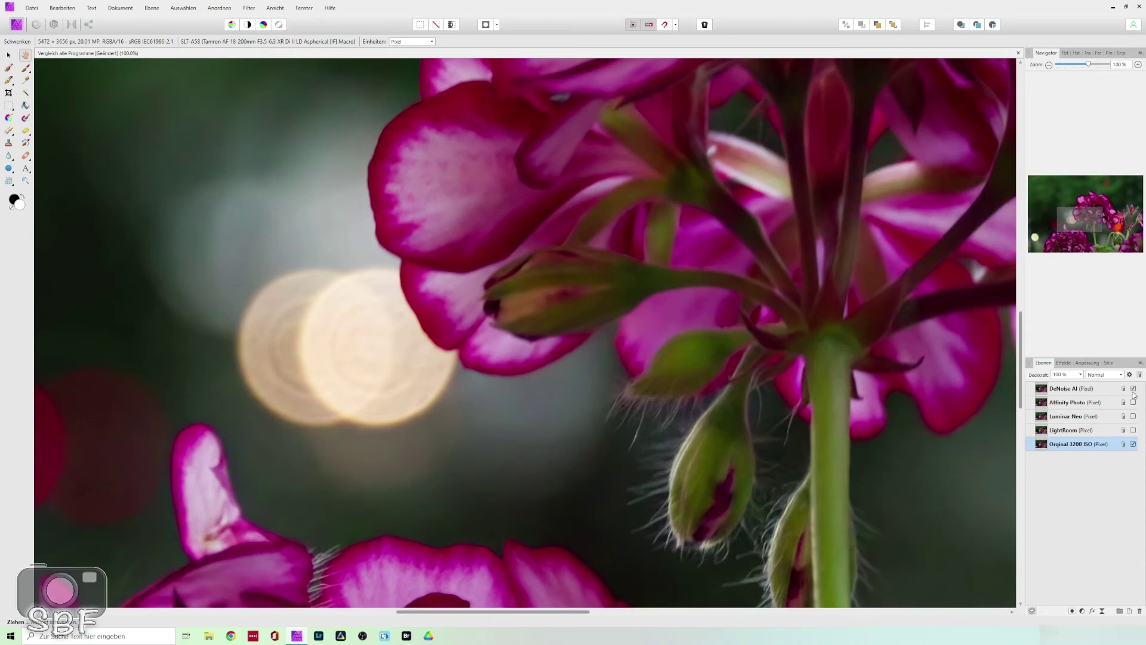
{"action": "left_click", "coordinate": [1133, 402]}
{"action": "left_click", "coordinate": [1134, 389]}
{"action": "left_click", "coordinate": [1133, 389]}
{"action": "left_click", "coordinate": [1134, 389]}
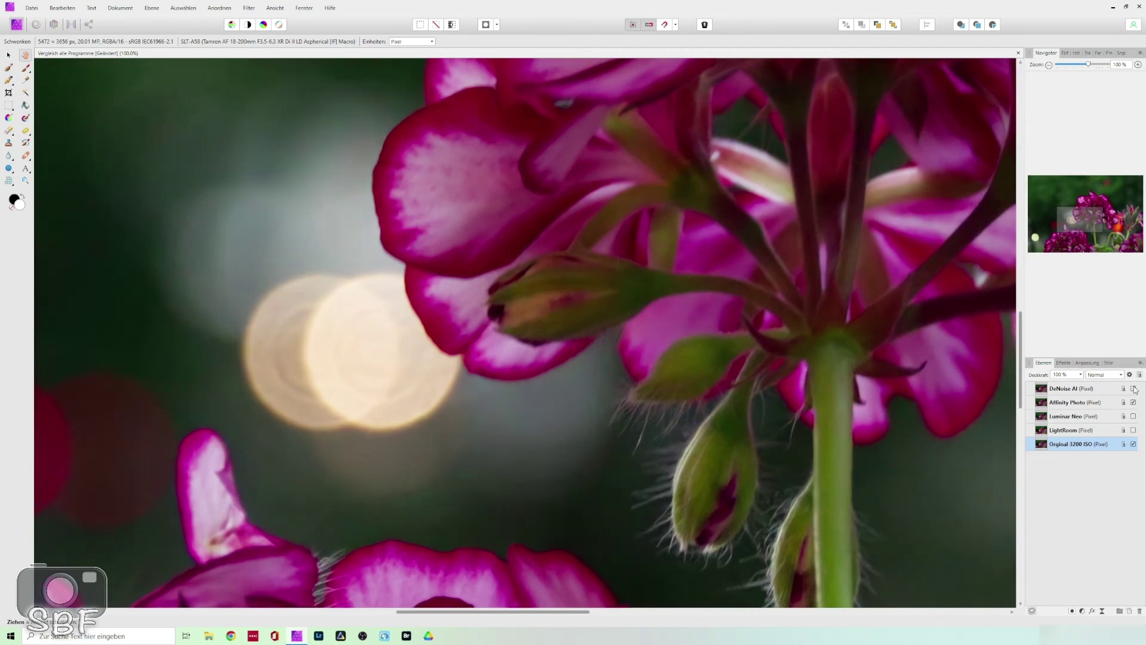
{"action": "left_click", "coordinate": [1133, 389]}
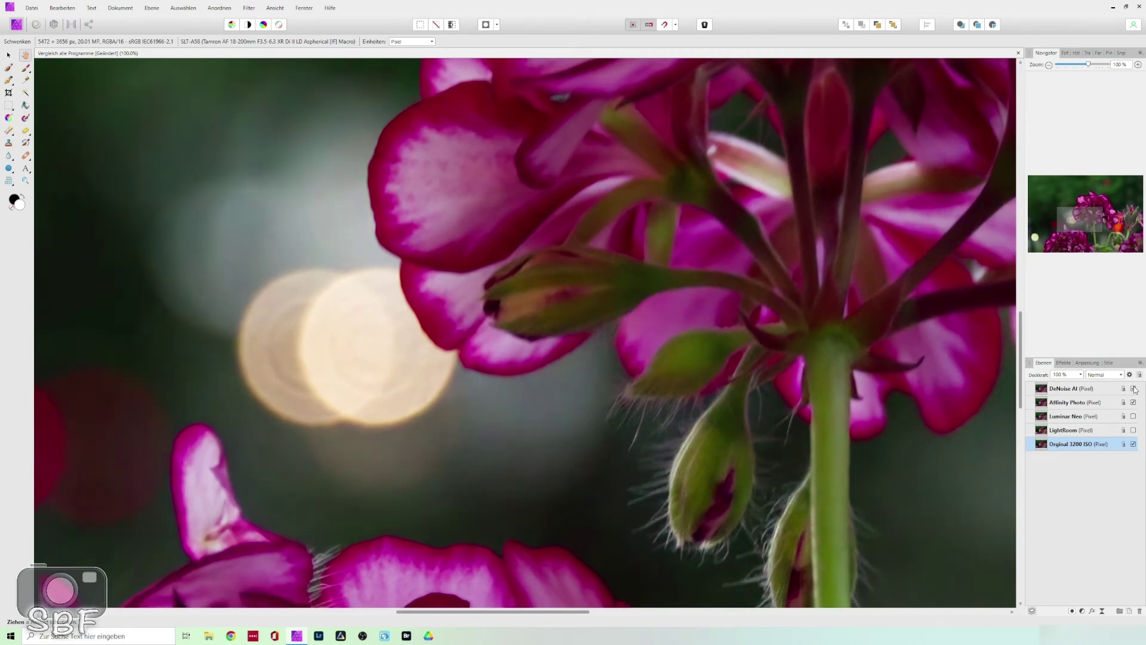
{"action": "left_click", "coordinate": [1133, 389]}
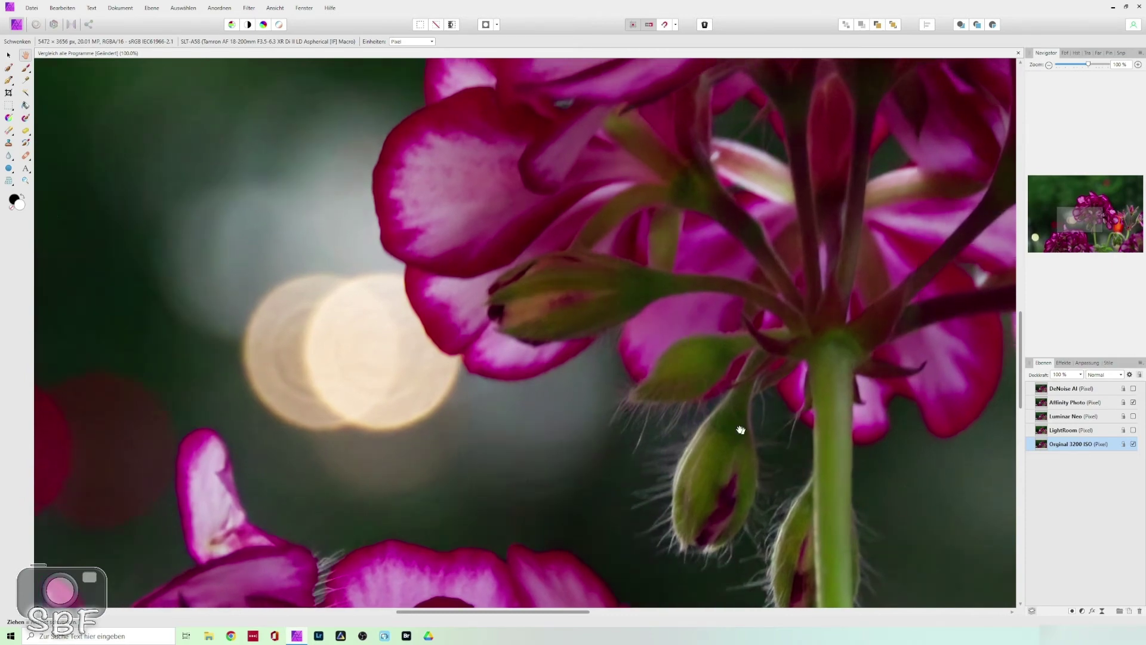
{"action": "left_click", "coordinate": [1133, 388]}
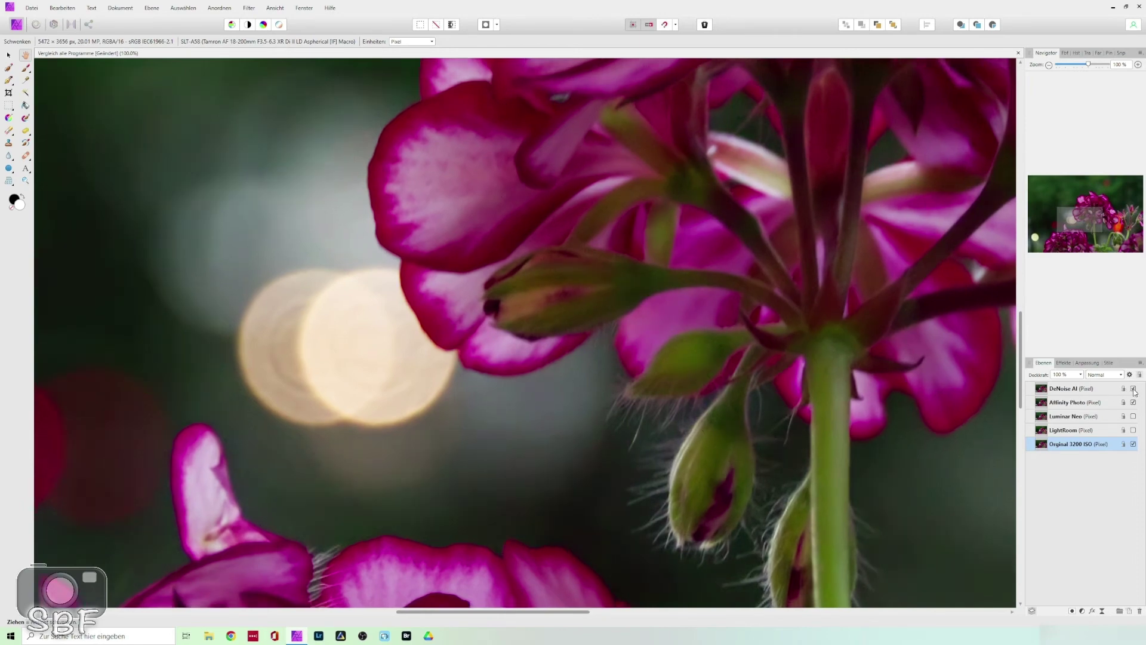
{"action": "left_click", "coordinate": [1133, 389]}
{"action": "left_click", "coordinate": [1133, 388]}
{"action": "left_click", "coordinate": [1133, 416]}
{"action": "left_click", "coordinate": [1134, 389]}
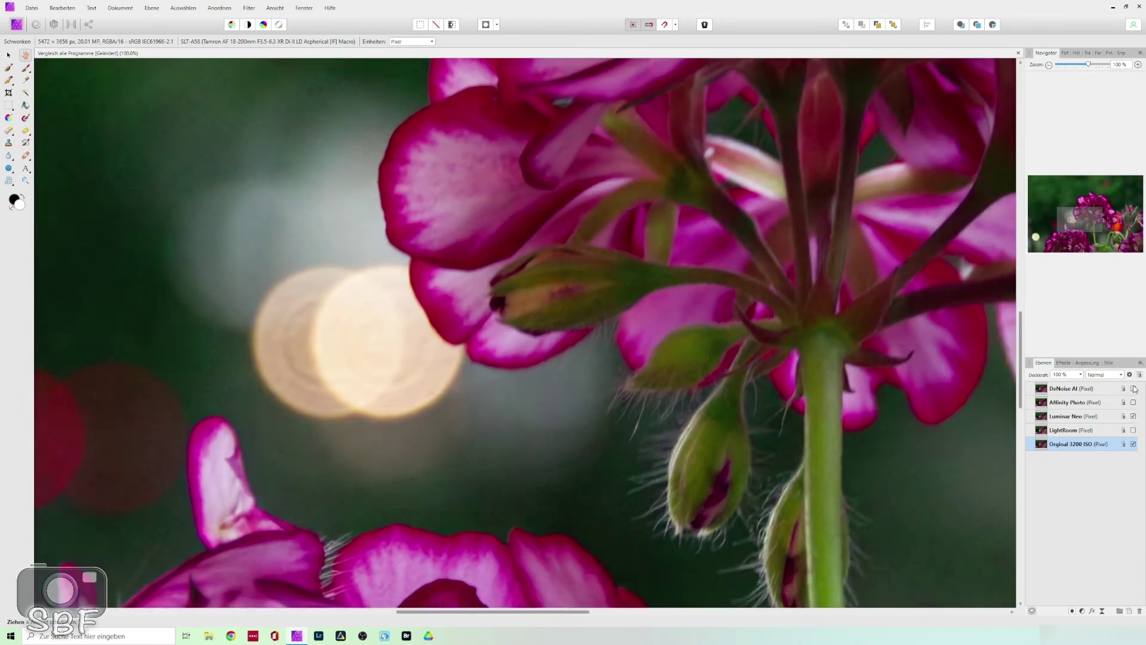
Flick DeNoise AI against Luminar Neo, then hide both layers.
{"action": "left_click", "coordinate": [1133, 388]}
{"action": "left_click", "coordinate": [1133, 389]}
{"action": "left_click", "coordinate": [1133, 389]}
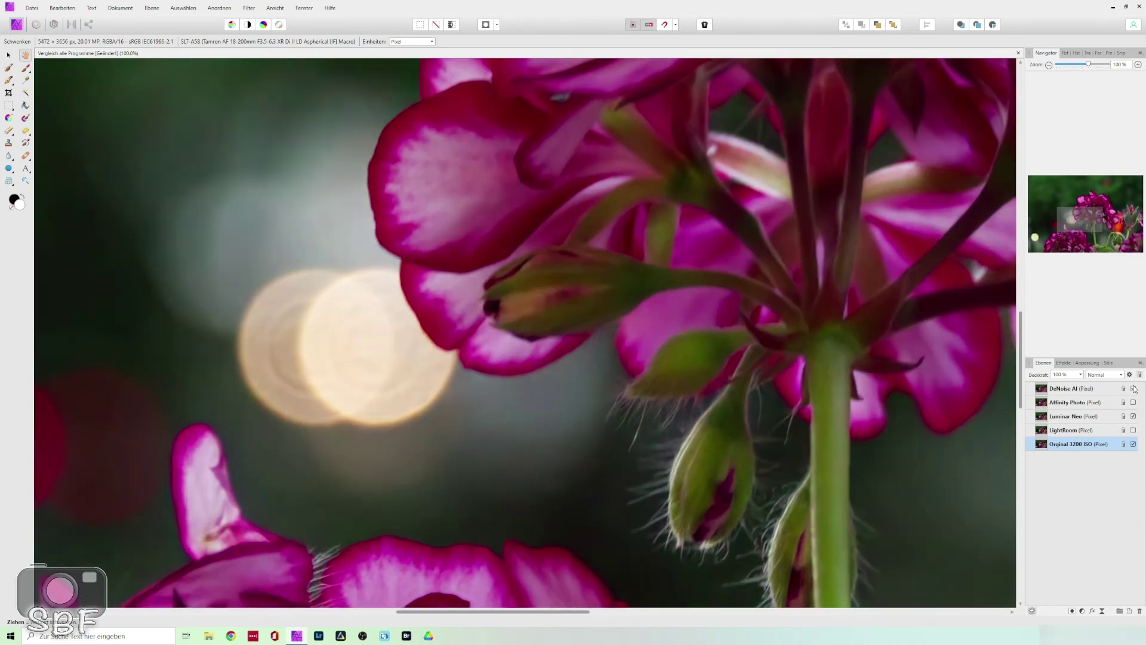
{"action": "left_click", "coordinate": [1133, 389]}
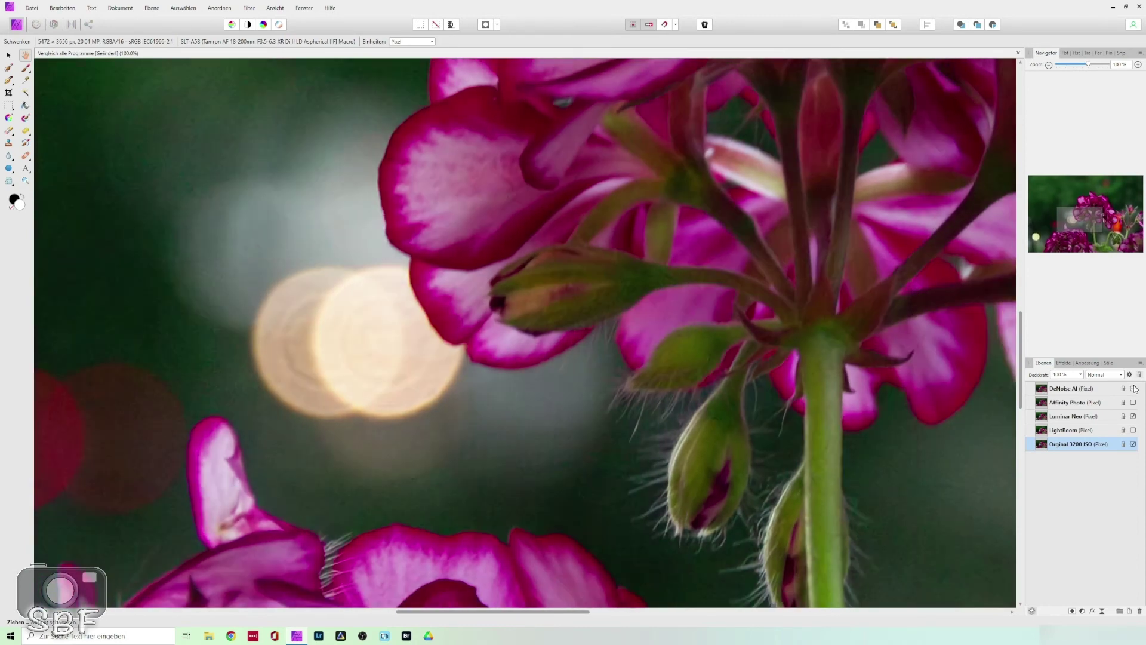
{"action": "left_click", "coordinate": [1133, 389]}
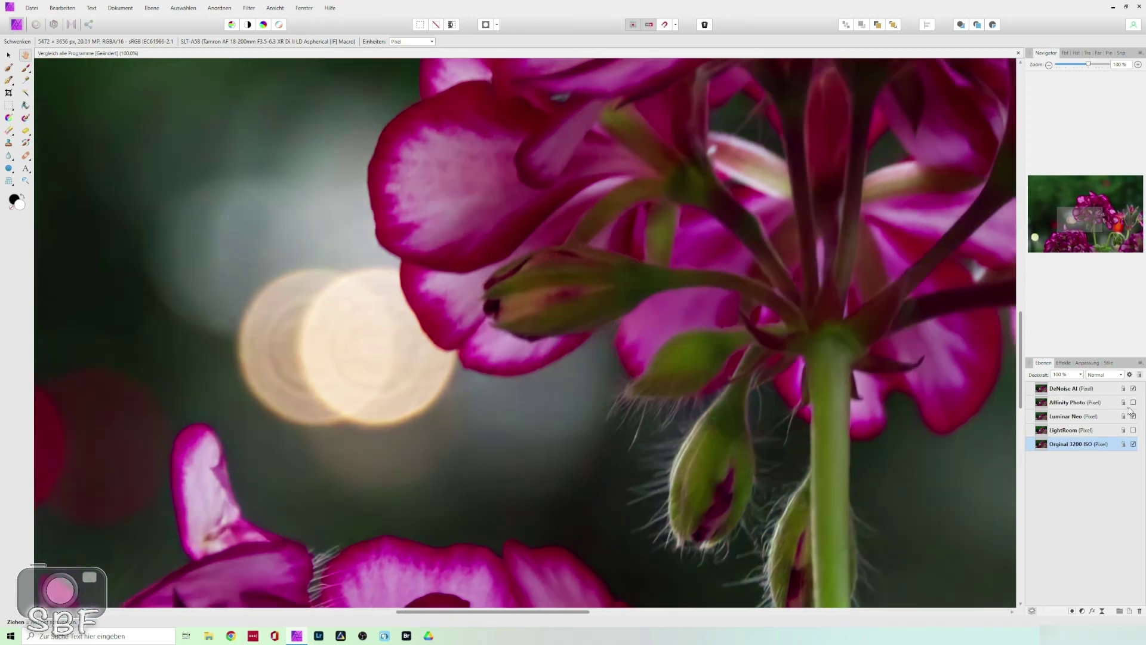
{"action": "left_click", "coordinate": [1133, 388]}
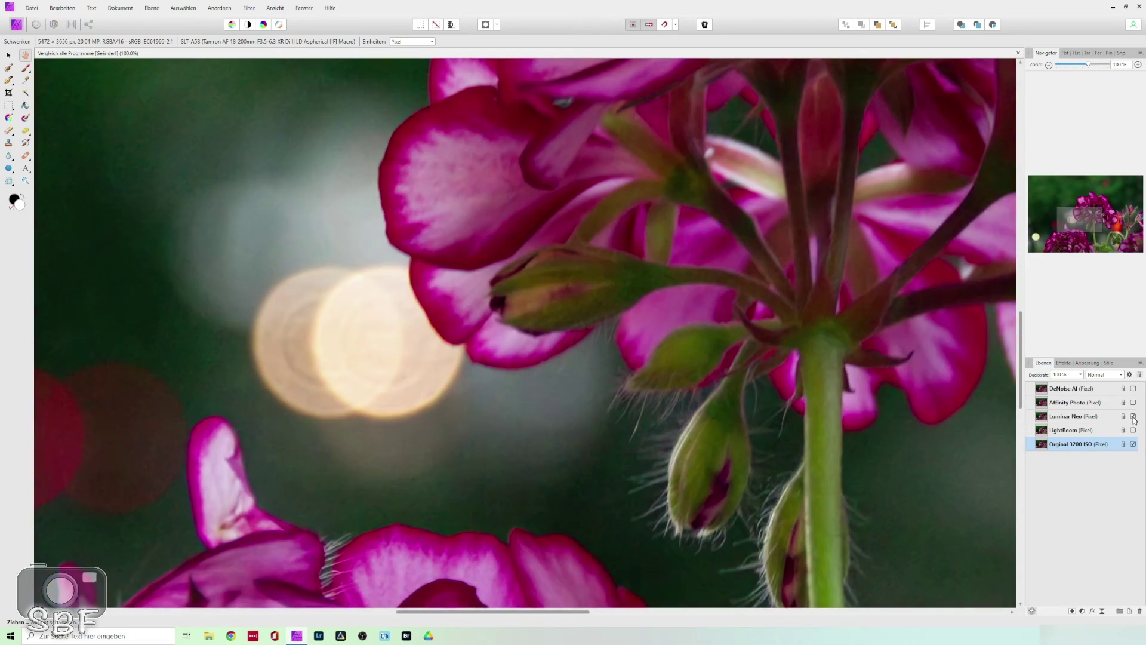
{"action": "left_click", "coordinate": [1134, 416]}
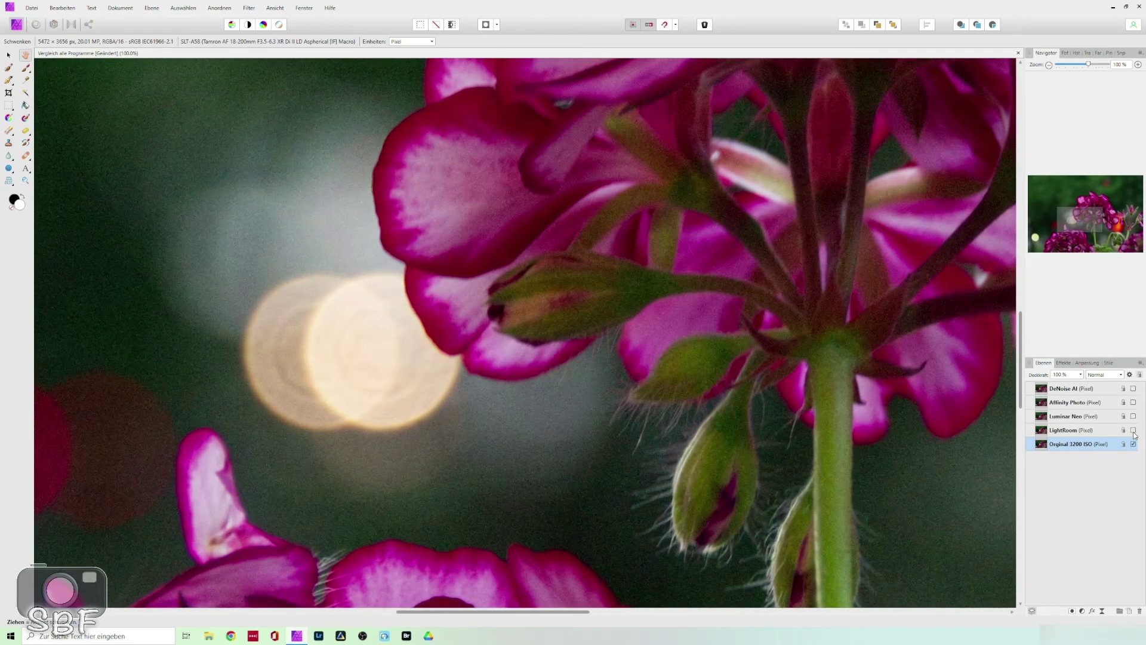
Compare DeNoise AI over LightRoom, then hide both and zoom out.
{"action": "left_click", "coordinate": [1133, 431]}
{"action": "left_click", "coordinate": [1133, 388]}
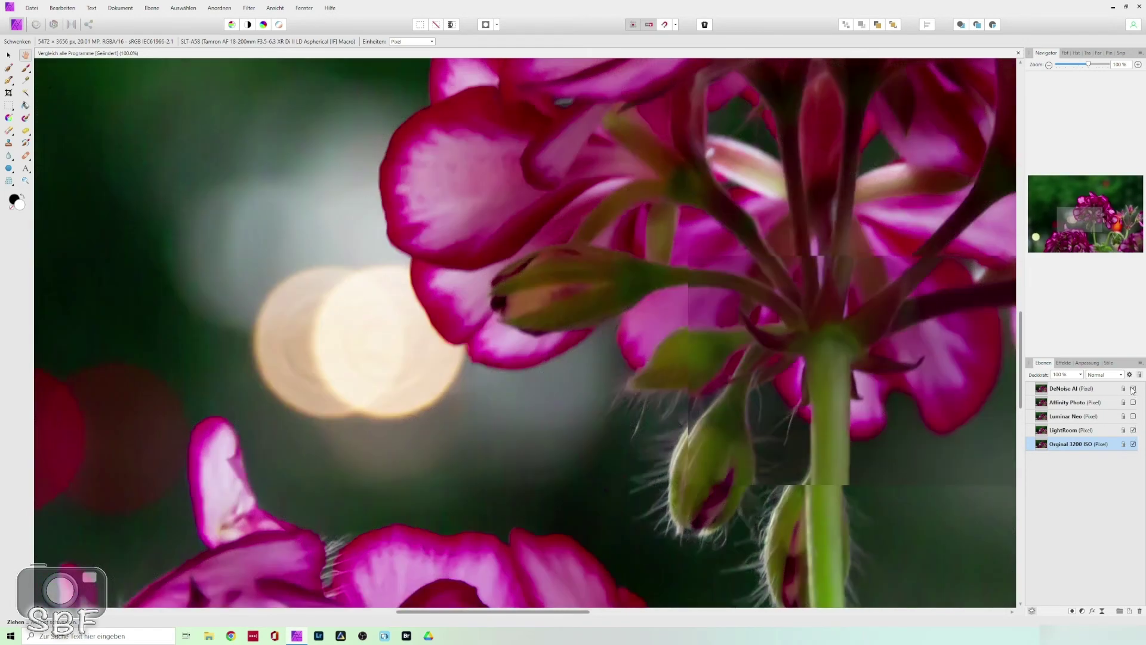
{"action": "left_click", "coordinate": [1134, 388]}
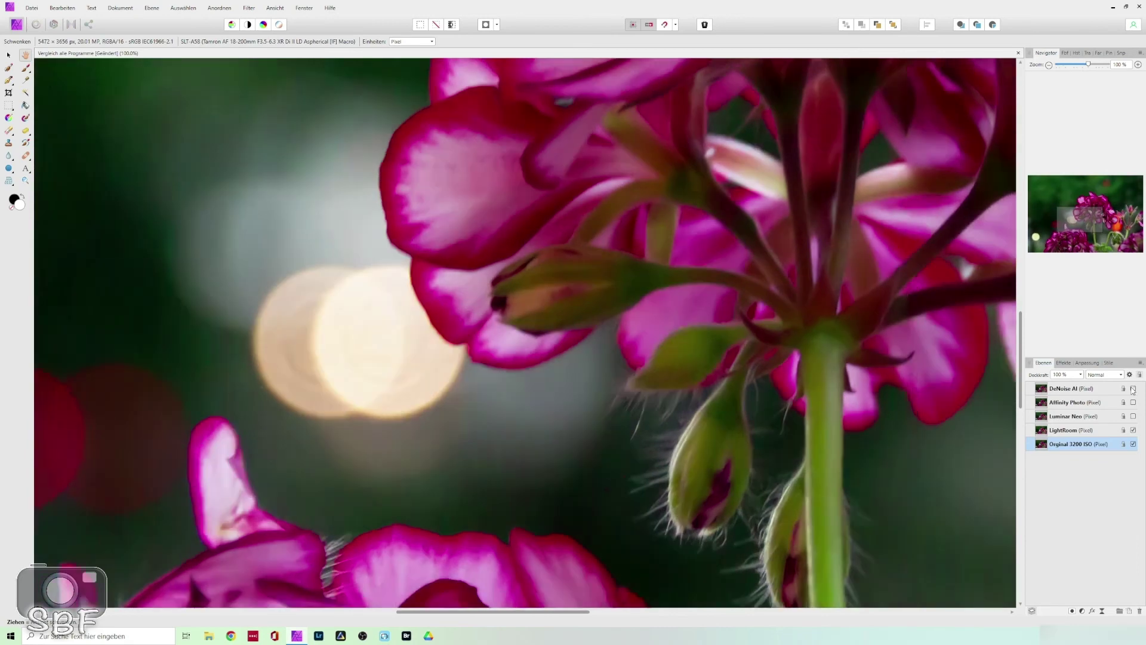
{"action": "left_click", "coordinate": [1134, 388]}
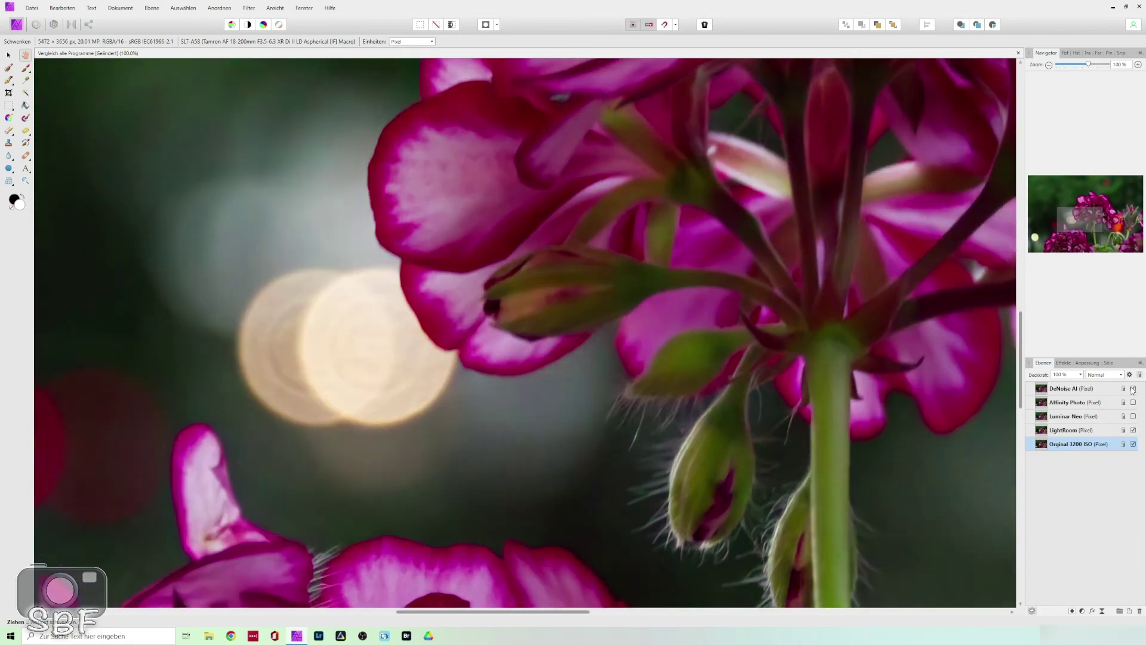
{"action": "left_click", "coordinate": [1133, 388]}
{"action": "left_click", "coordinate": [1133, 388]}
{"action": "left_click", "coordinate": [1134, 389]}
{"action": "left_click", "coordinate": [1134, 429]}
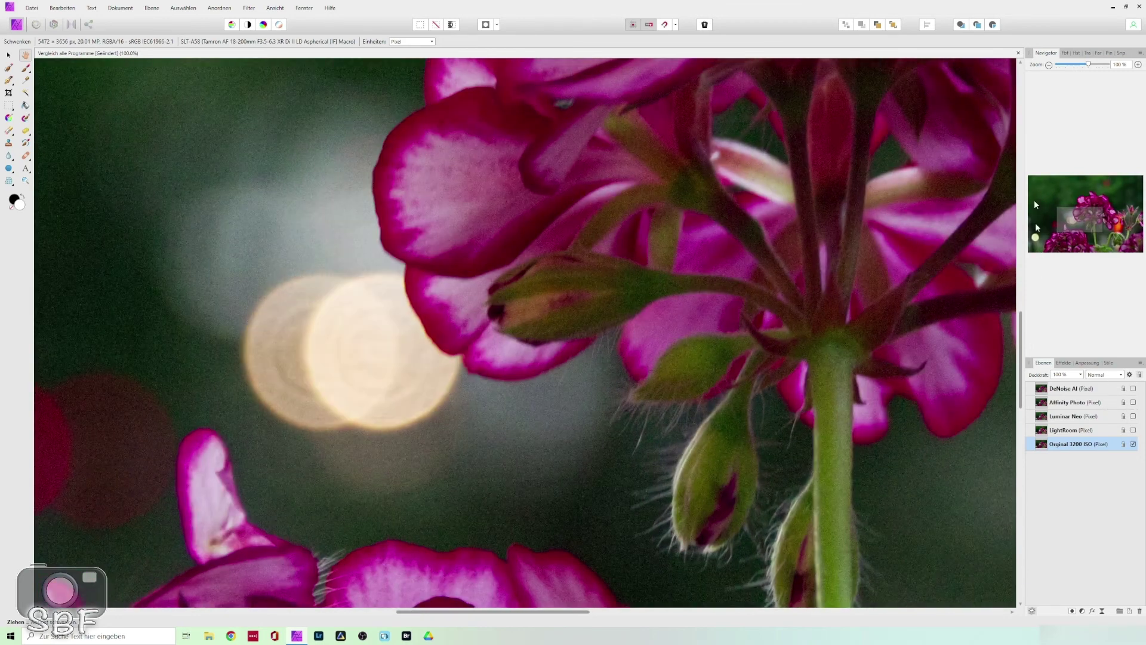
{"action": "left_click", "coordinate": [1048, 65]}
{"action": "left_click", "coordinate": [1049, 67]}
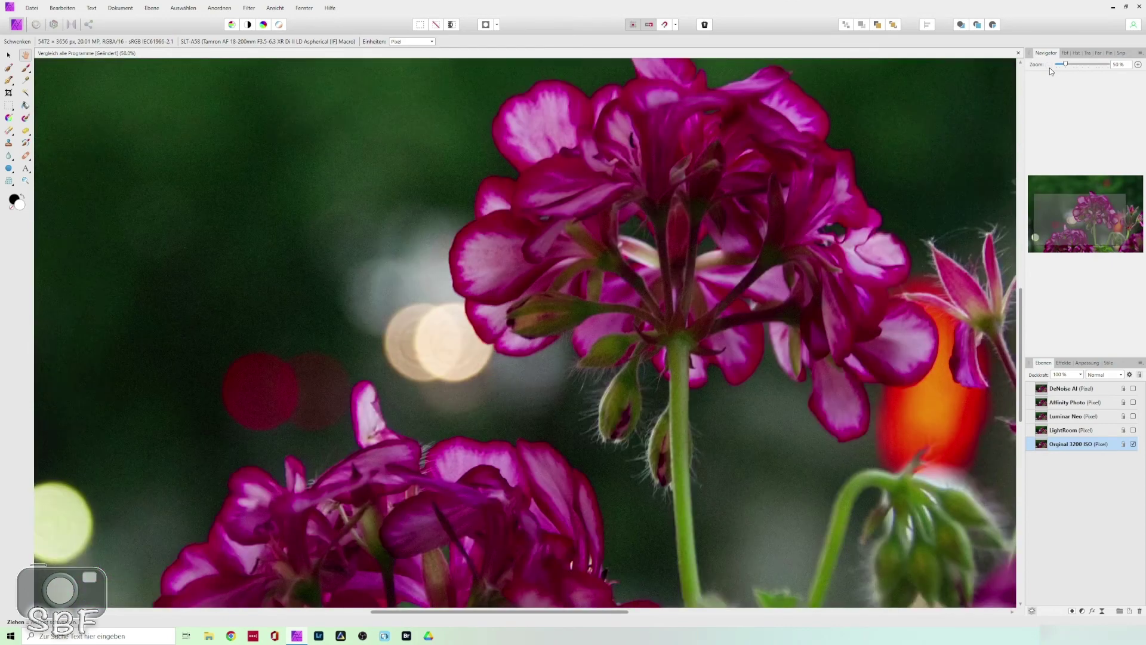
Set the Navigator zoom to 25% so the full geranium frame fits.
{"action": "left_click", "coordinate": [1138, 66]}
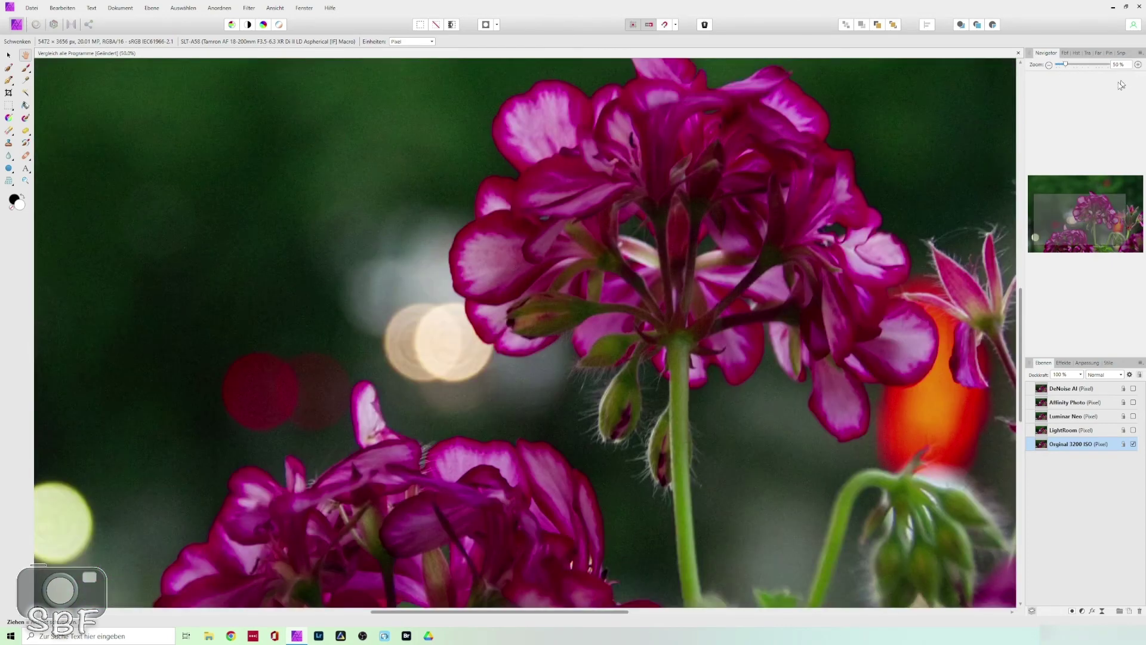
{"action": "left_click", "coordinate": [1050, 66]}
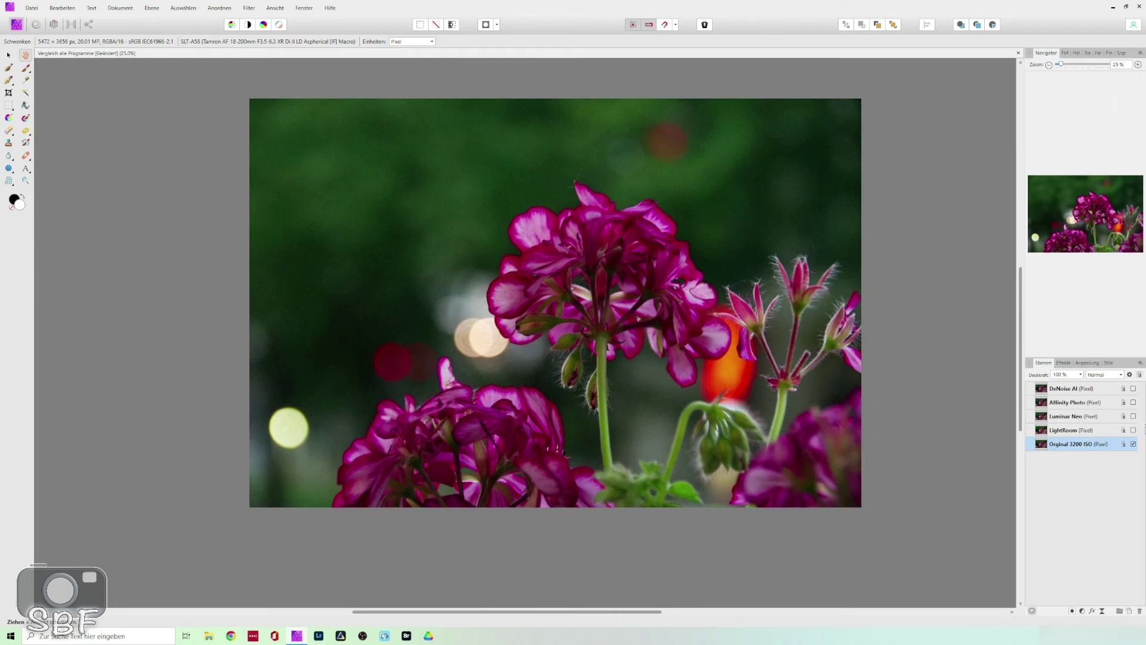
Cycle through the LightRoom, Luminar Neo, Affinity Photo and DeNoise AI layers over the full frame.
{"action": "left_click", "coordinate": [1134, 430]}
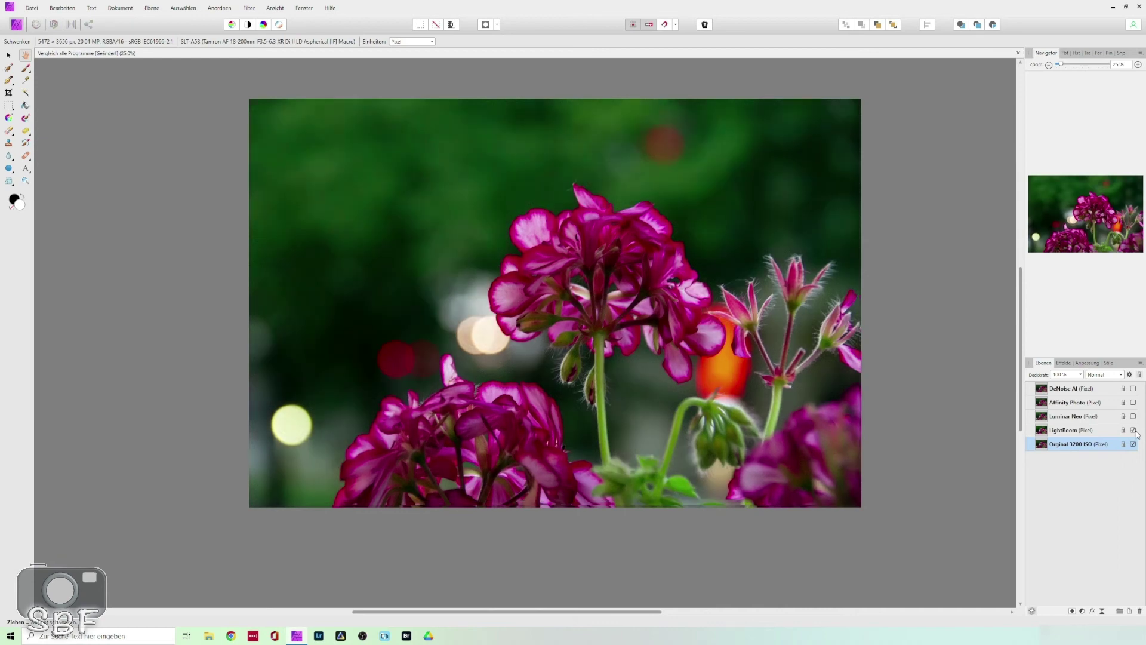
{"action": "left_click", "coordinate": [1133, 430]}
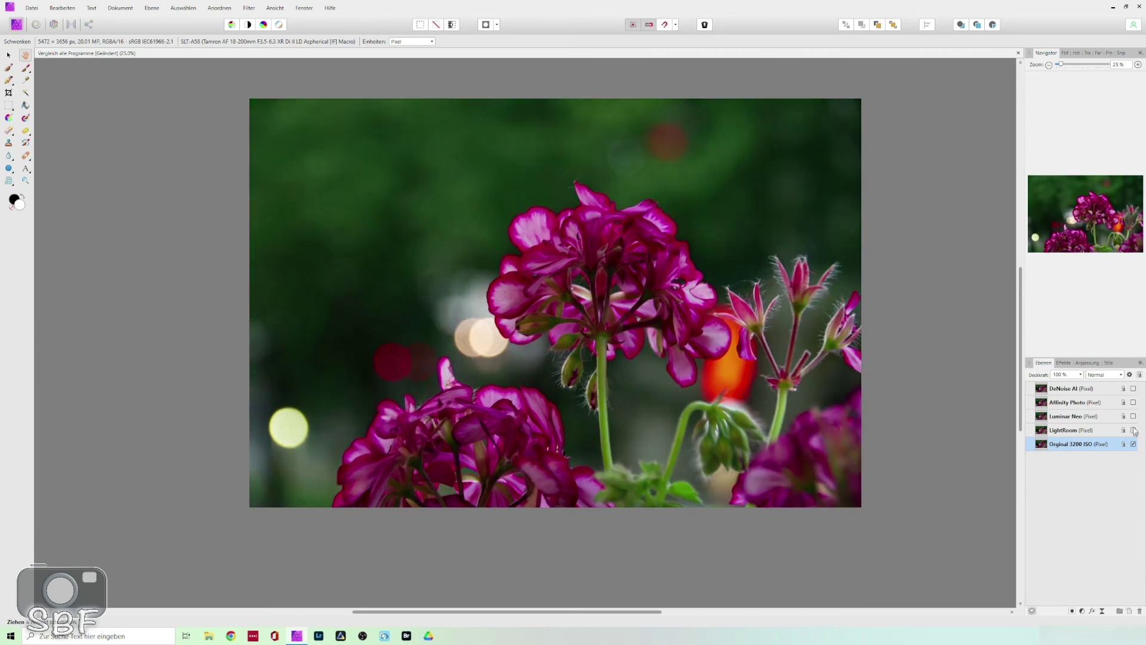
{"action": "left_click", "coordinate": [1134, 417]}
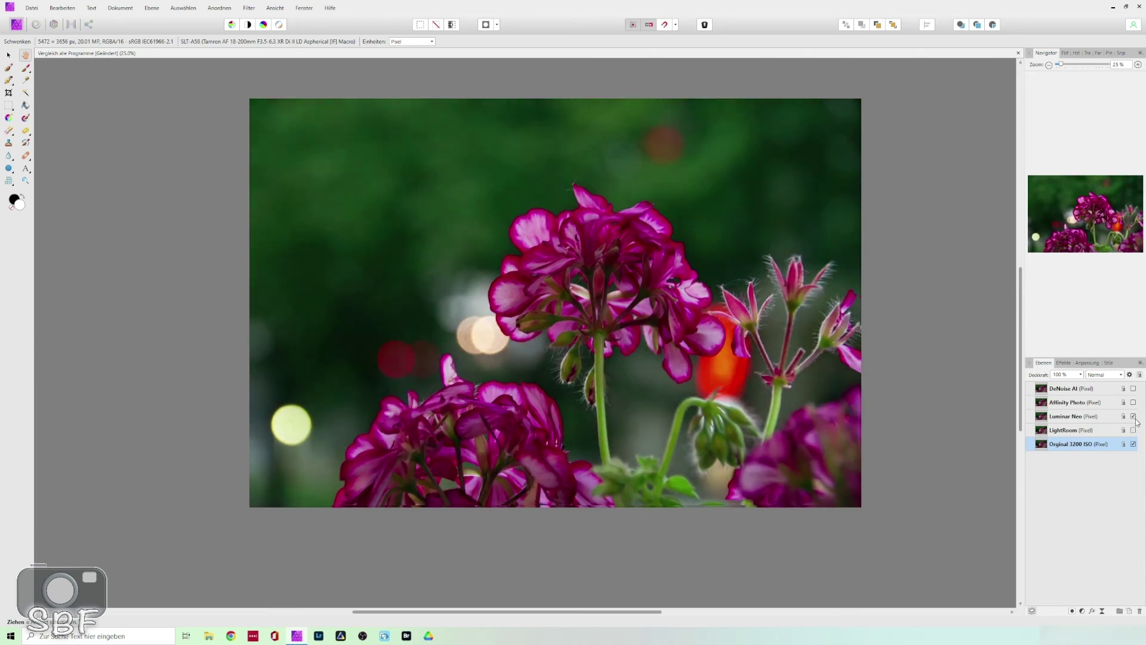
{"action": "left_click", "coordinate": [1133, 416]}
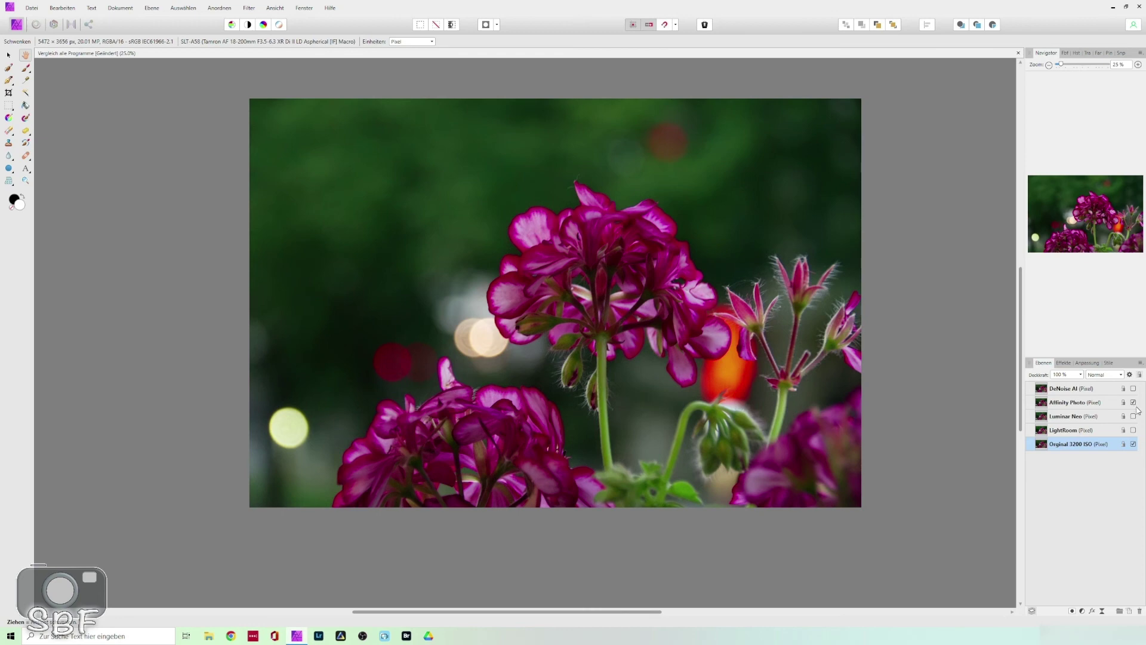
{"action": "left_click", "coordinate": [1132, 402]}
{"action": "left_click", "coordinate": [1133, 389]}
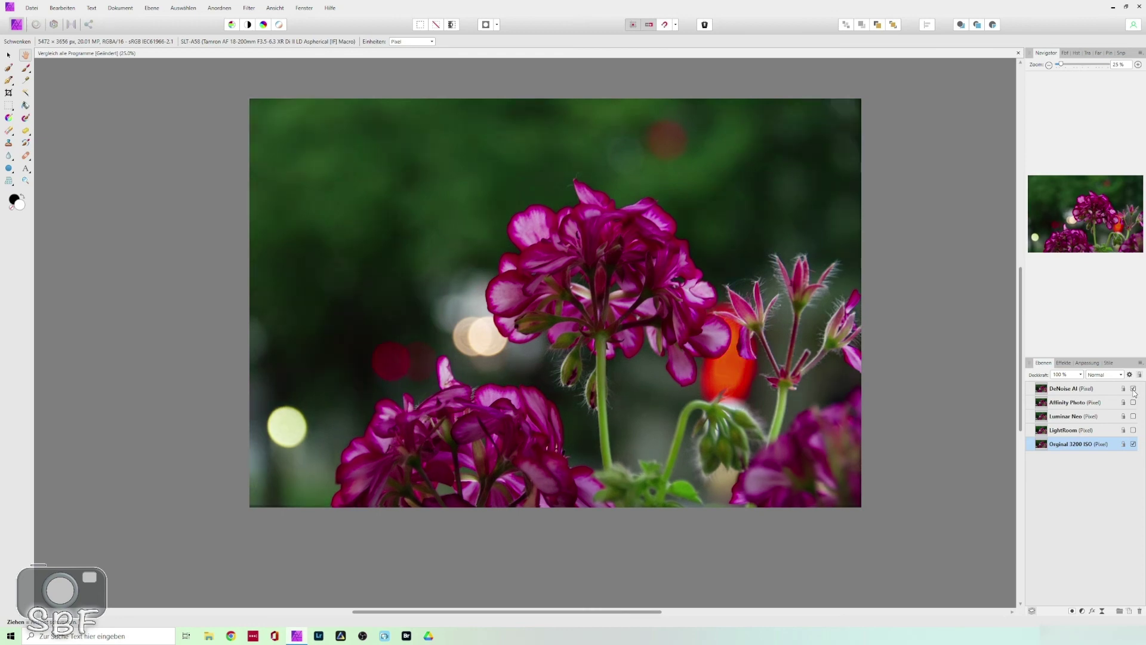
{"action": "left_click", "coordinate": [1133, 388]}
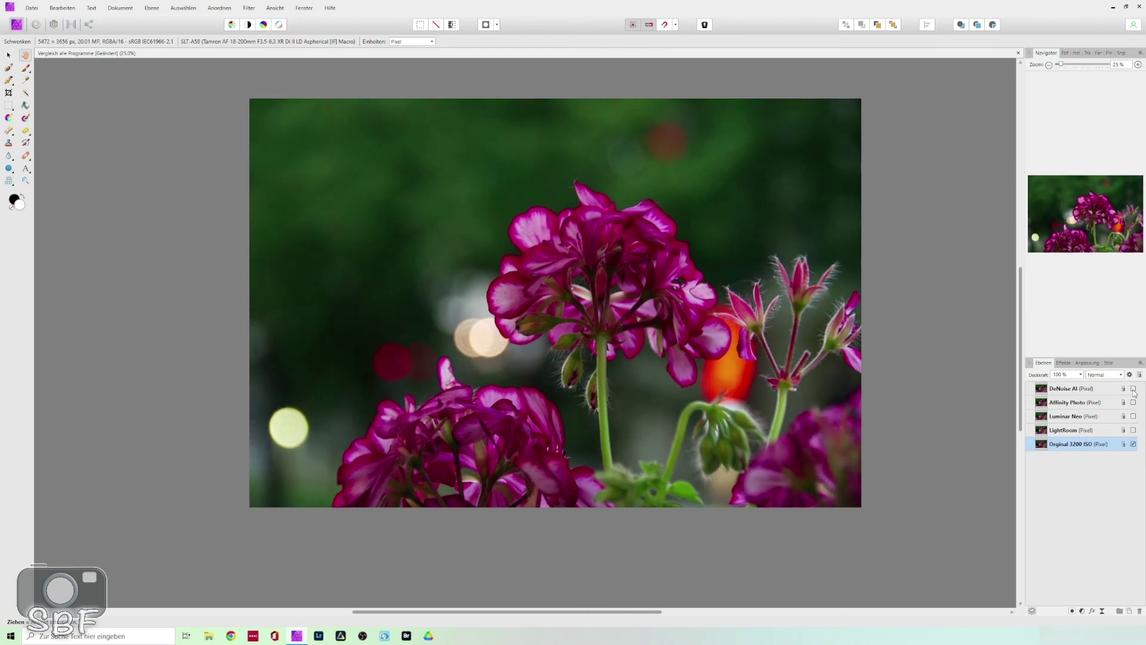
{"action": "left_click", "coordinate": [1133, 388]}
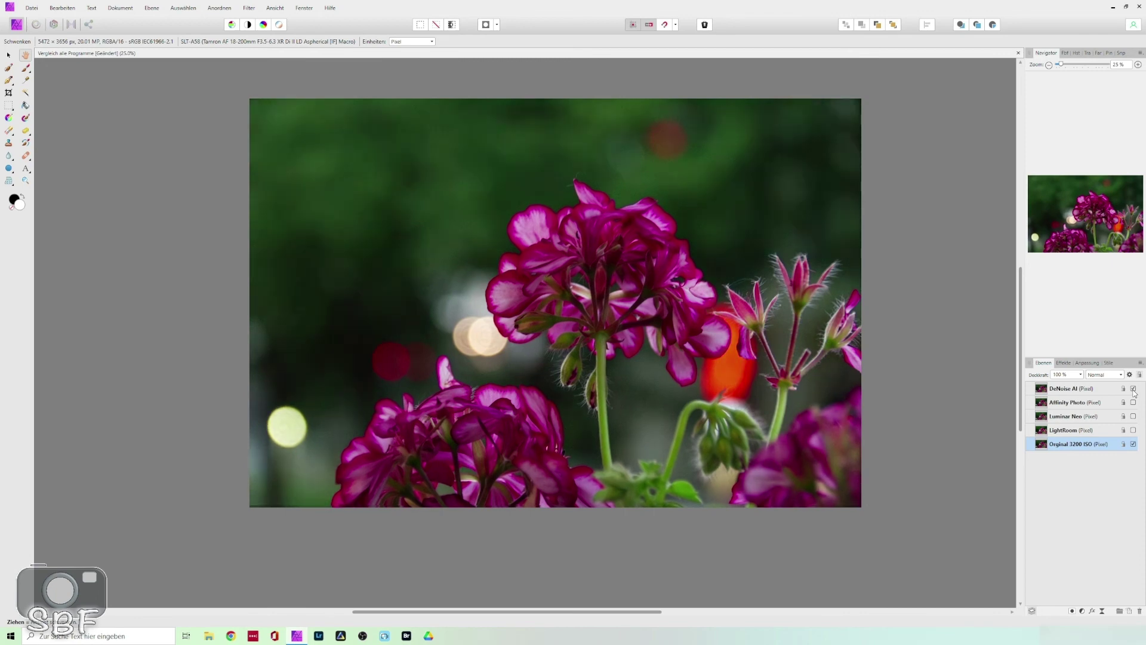
{"action": "left_click", "coordinate": [1132, 389]}
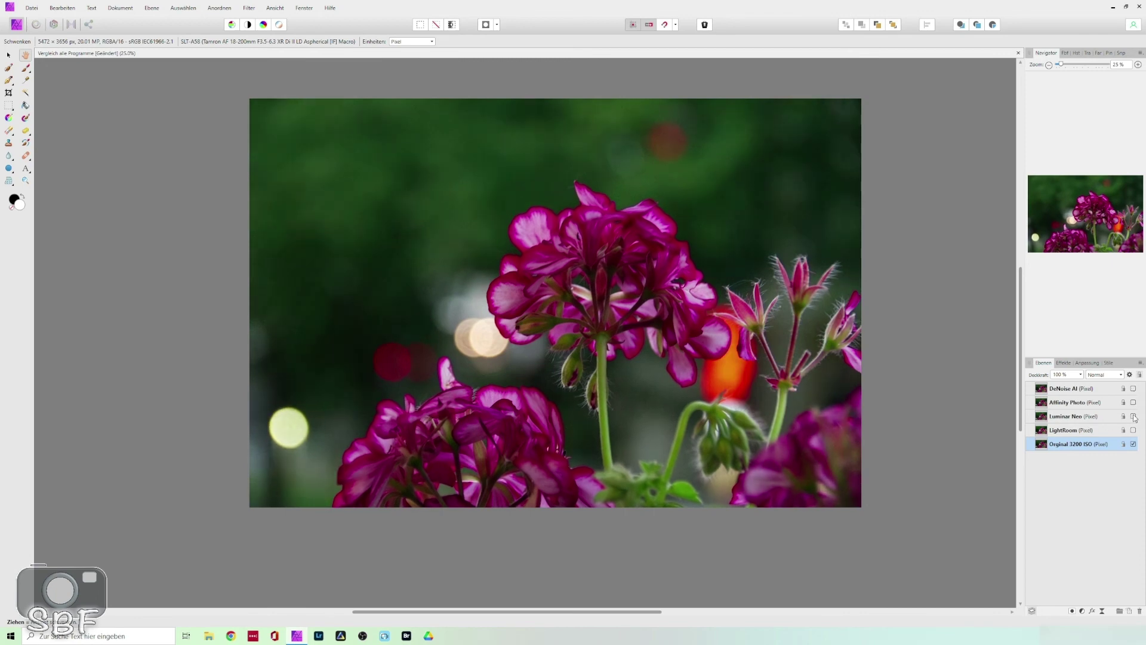
{"action": "left_click", "coordinate": [1133, 416]}
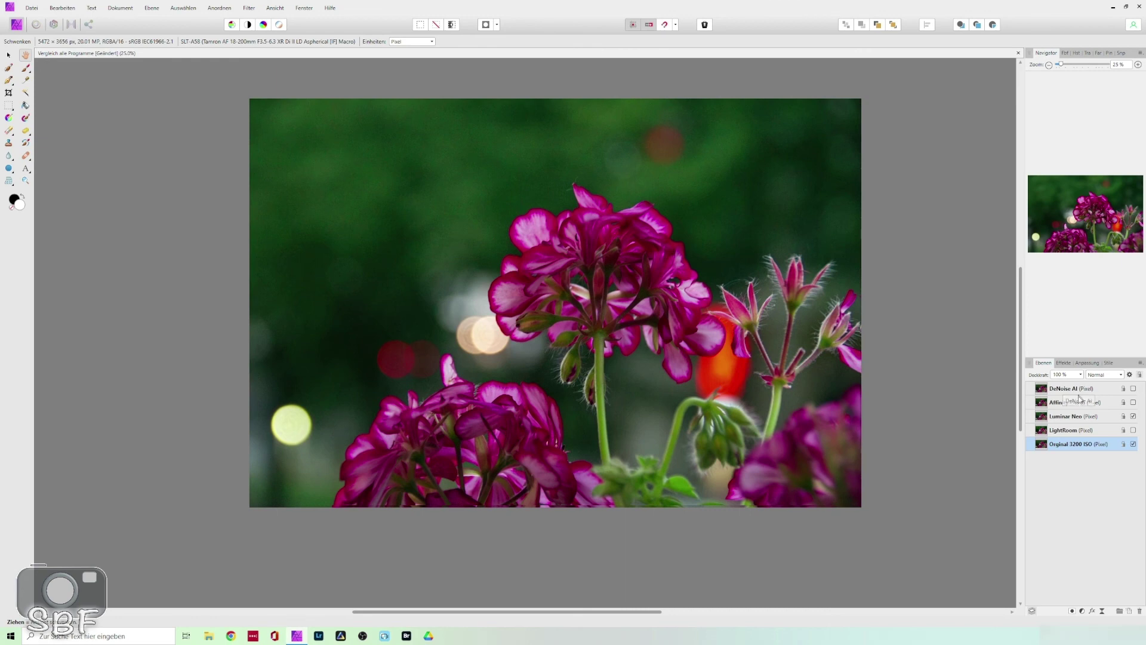
Flick DeNoise AI over Luminar Neo, leaving Luminar Neo showing.
{"action": "left_click", "coordinate": [1133, 388]}
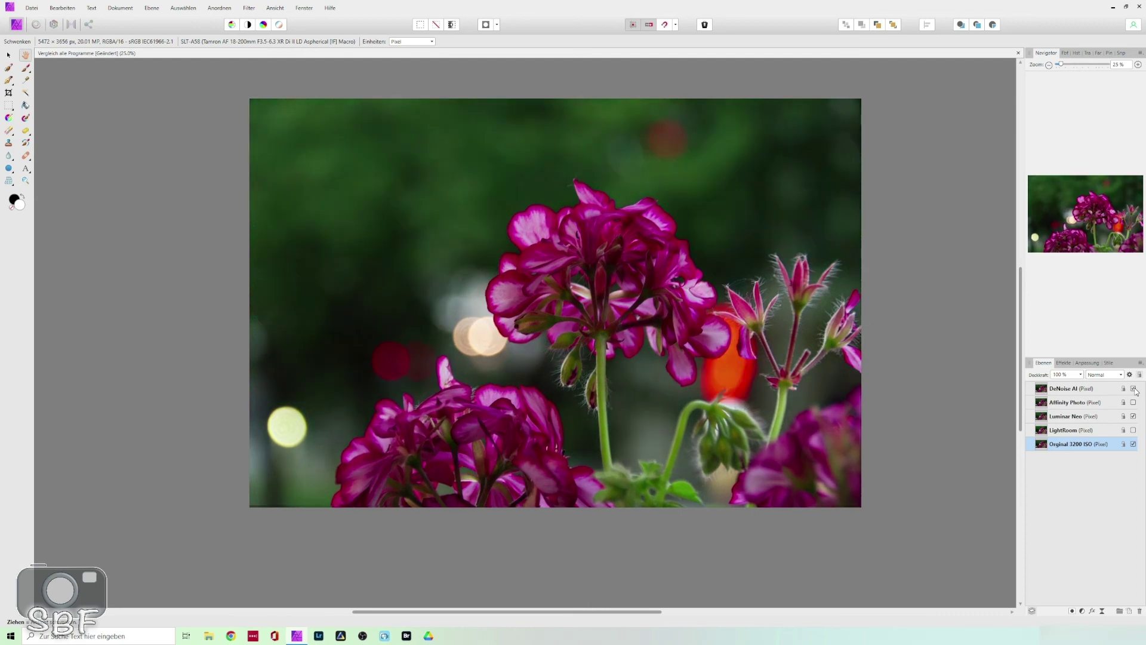
{"action": "left_click", "coordinate": [1133, 388]}
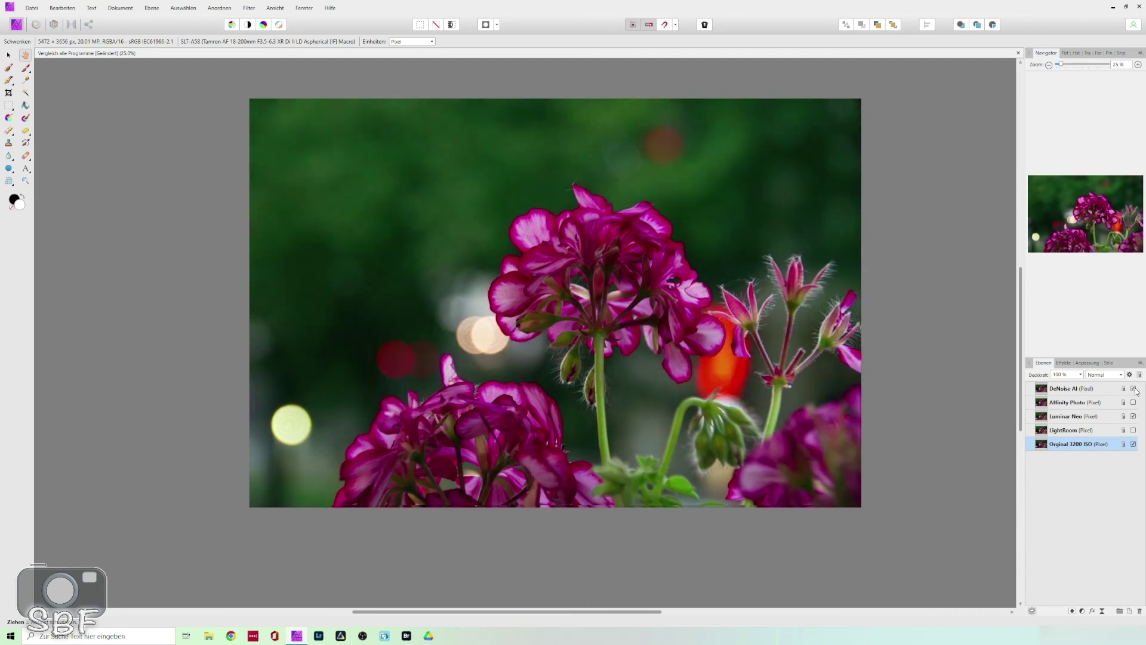
{"action": "left_click", "coordinate": [1134, 388]}
{"action": "left_click", "coordinate": [1133, 389]}
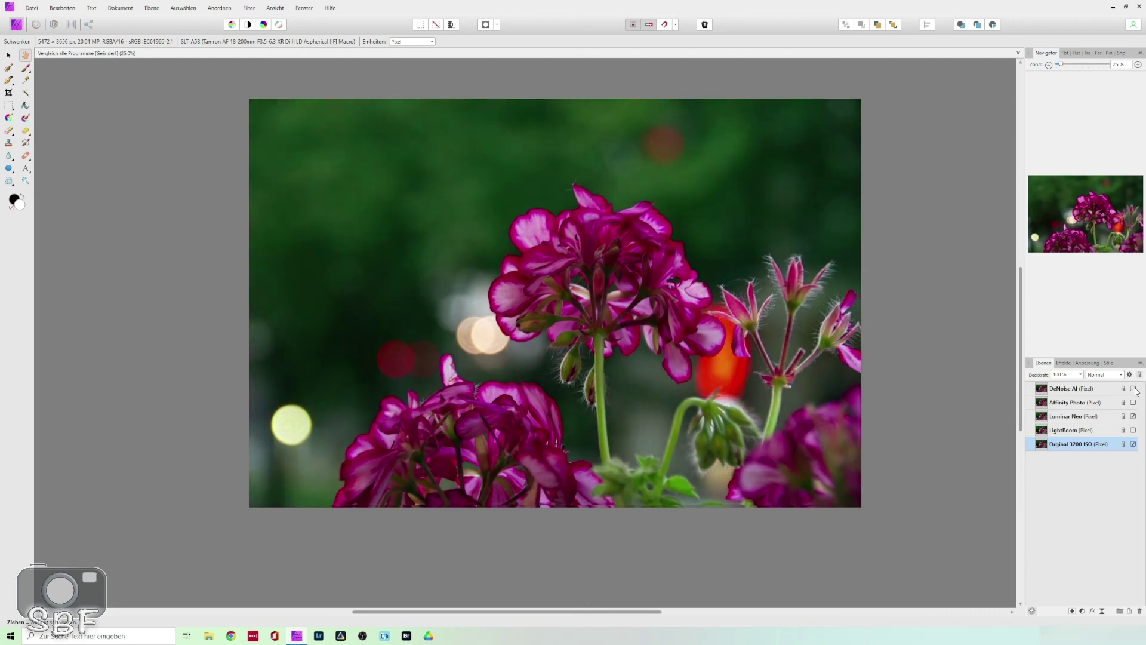
{"action": "left_click", "coordinate": [1134, 389]}
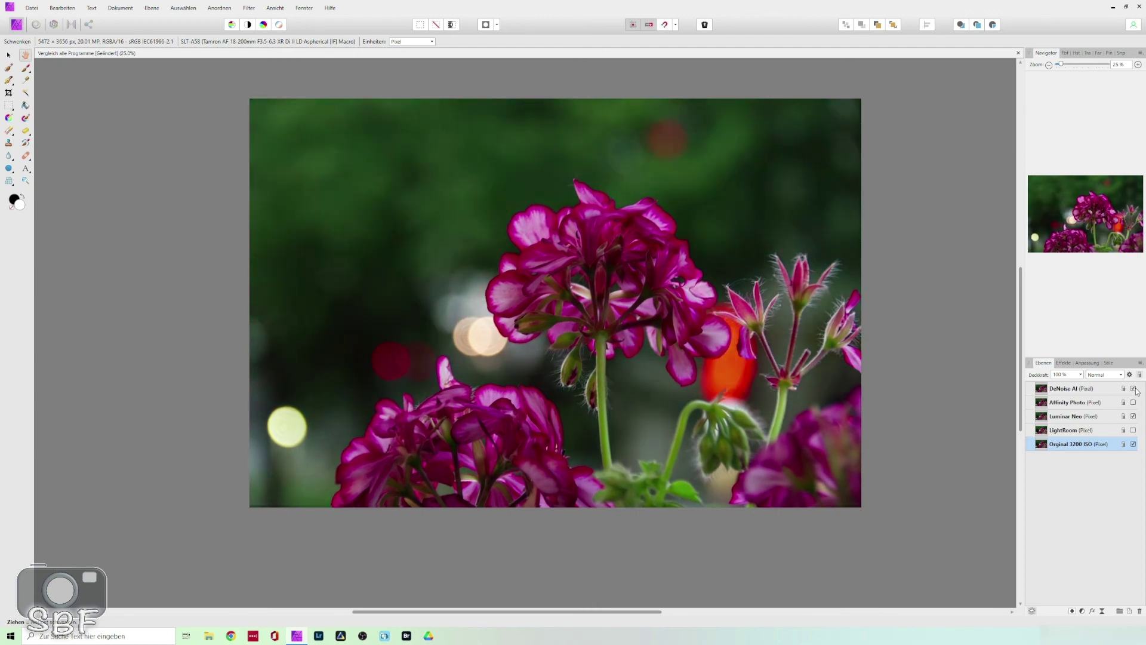
{"action": "left_click", "coordinate": [1133, 388]}
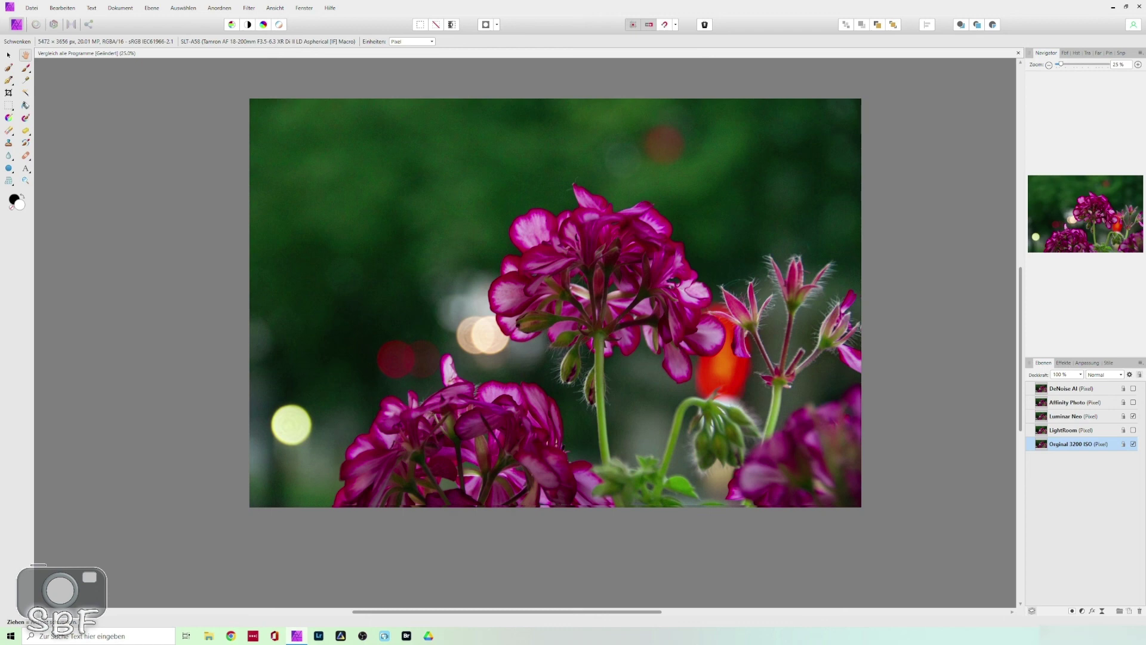
Uncheck the Luminar Neo layer, leaving only Original 3200 ISO visible.
{"action": "left_click", "coordinate": [1134, 417]}
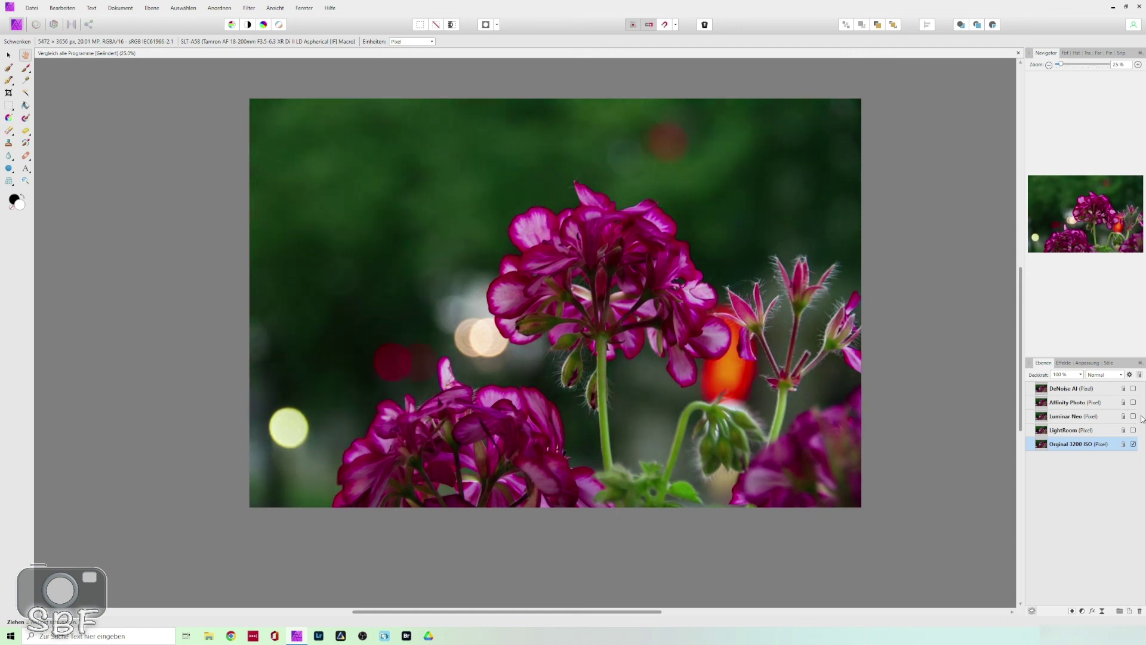